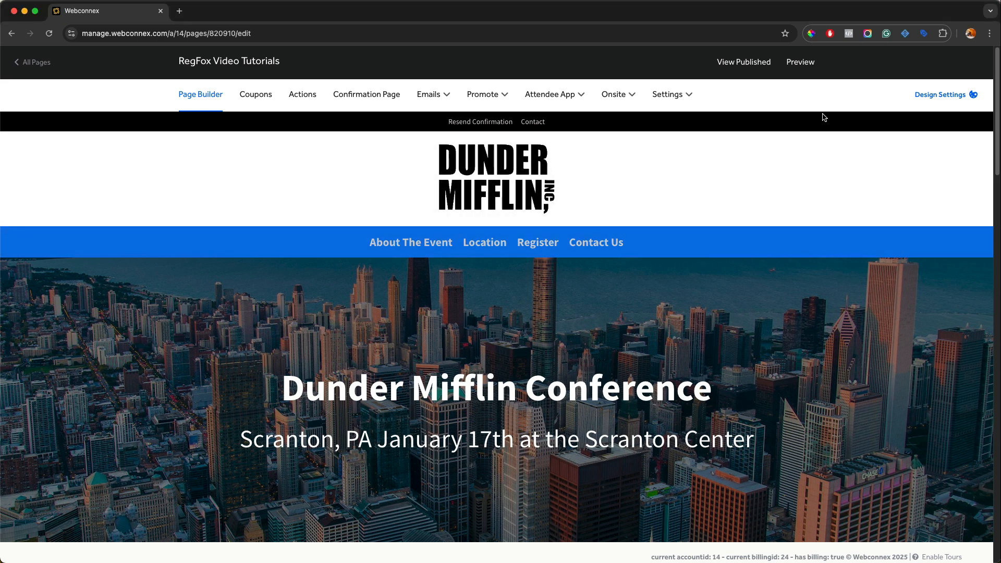
Step: Look over the design style and background options, and review the page header's logo, navigation and help navigation settings
{"action": "left_click", "coordinate": [949, 98]}
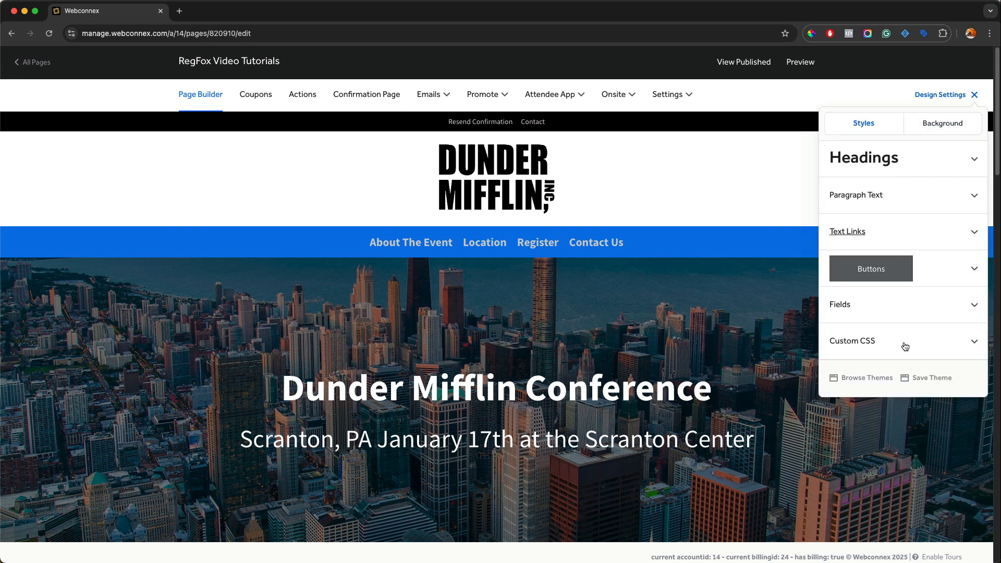
{"action": "left_click", "coordinate": [928, 128]}
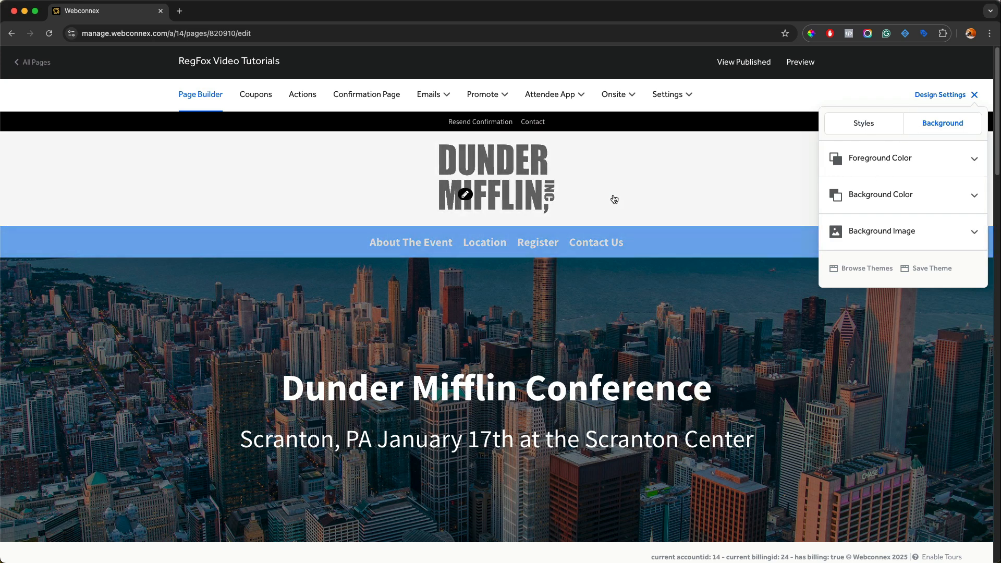
{"action": "left_click", "coordinate": [469, 194]}
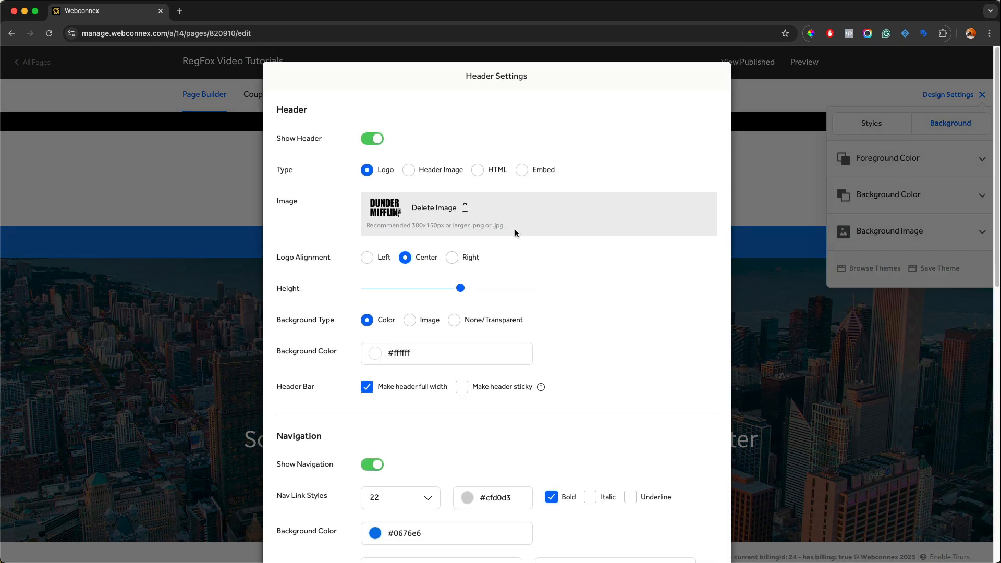
{"action": "scroll", "coordinate": [373, 302], "scroll_direction": "down", "scroll_amount": 9}
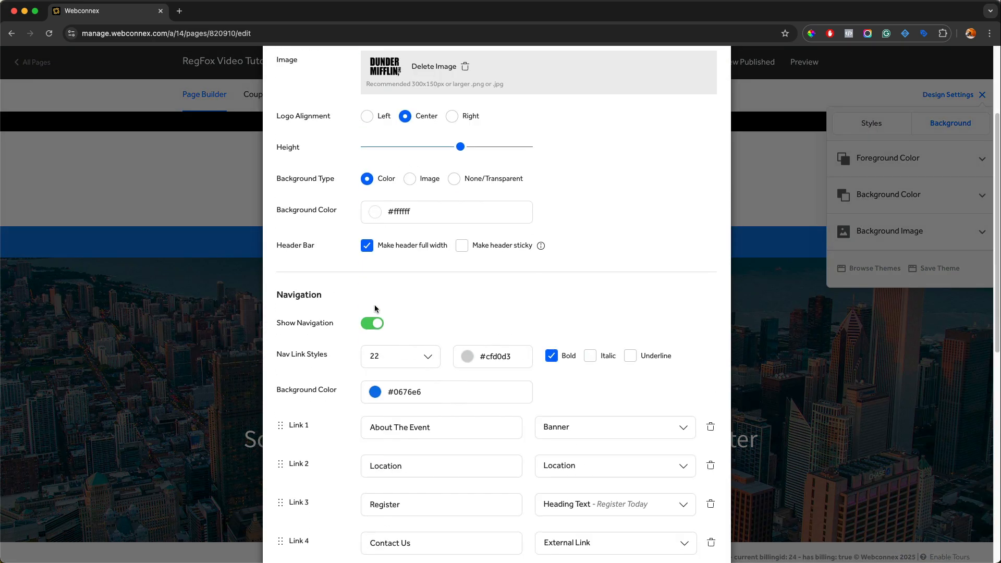
{"action": "scroll", "coordinate": [474, 275], "scroll_direction": "down", "scroll_amount": 4}
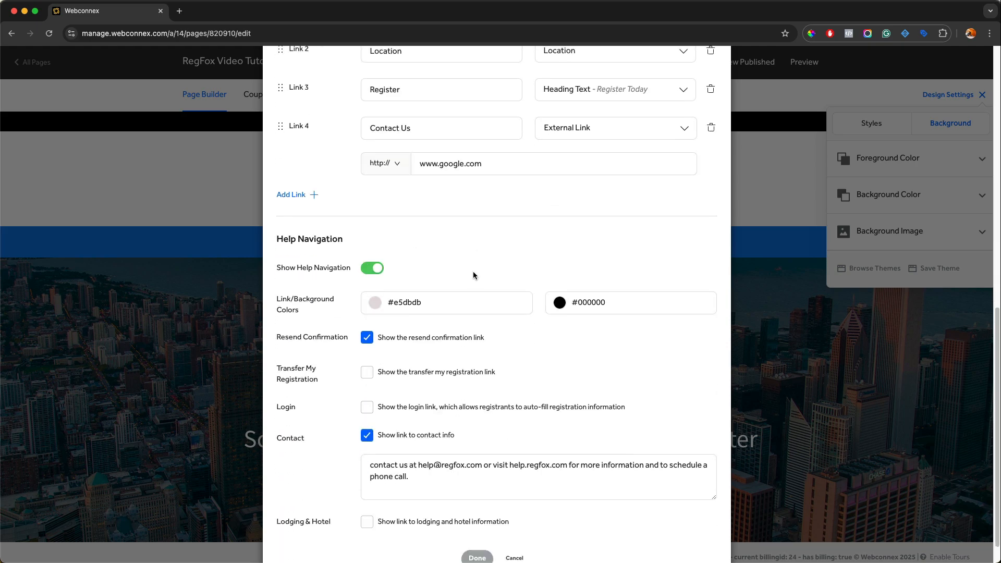
{"action": "left_click", "coordinate": [478, 528]}
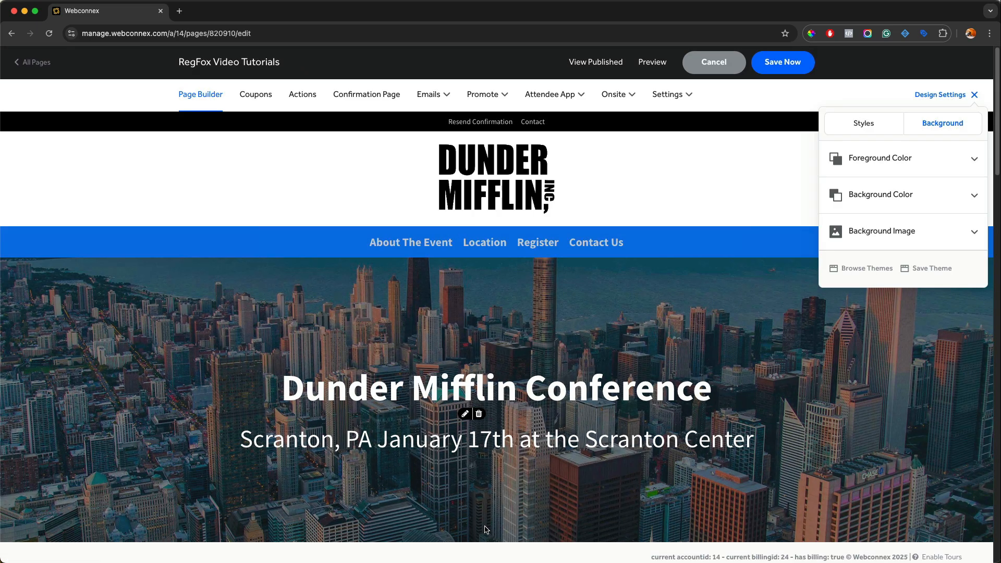
Step: Close the design settings and review the background and text settings of the Dunder Mifflin Conference banner
{"action": "scroll", "coordinate": [485, 442], "scroll_direction": "down", "scroll_amount": 3}
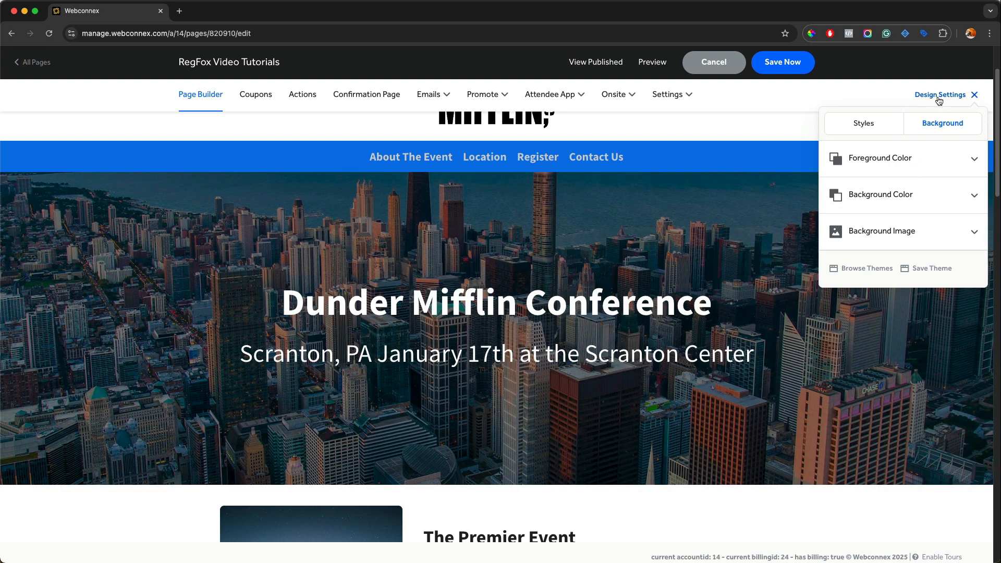
{"action": "left_click", "coordinate": [940, 99]}
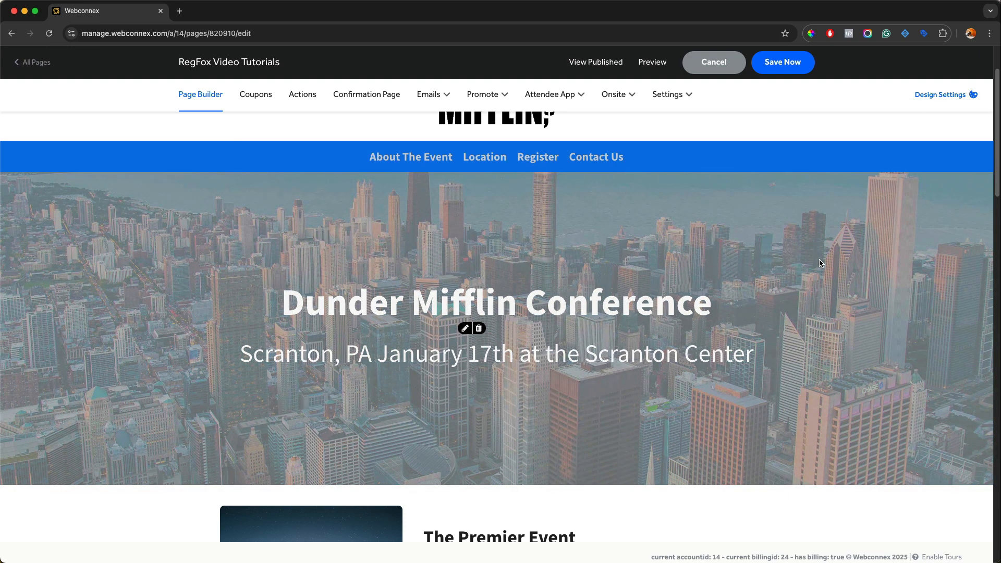
{"action": "left_click", "coordinate": [464, 330]}
{"action": "scroll", "coordinate": [554, 365], "scroll_direction": "down", "scroll_amount": 10}
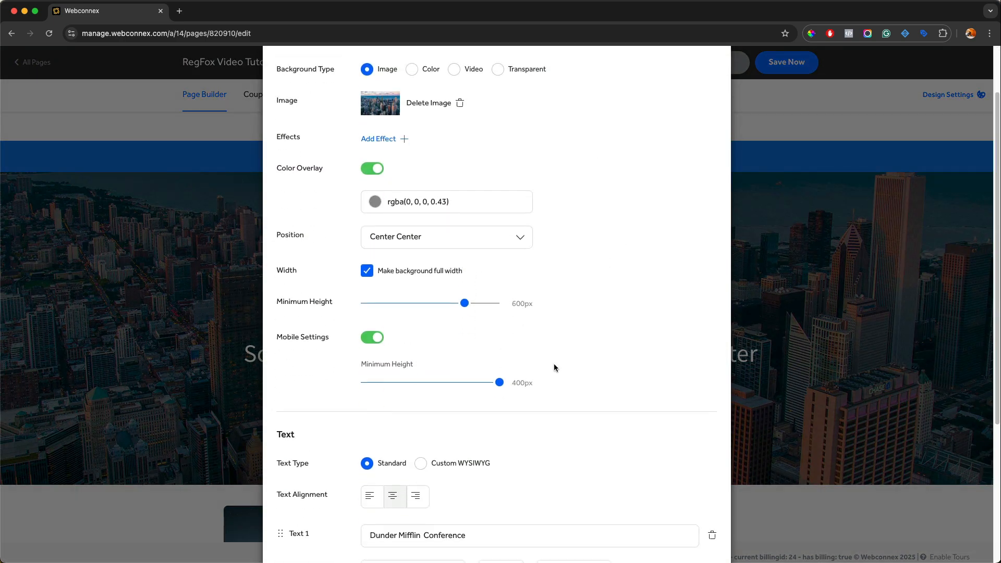
{"action": "left_click", "coordinate": [478, 528]}
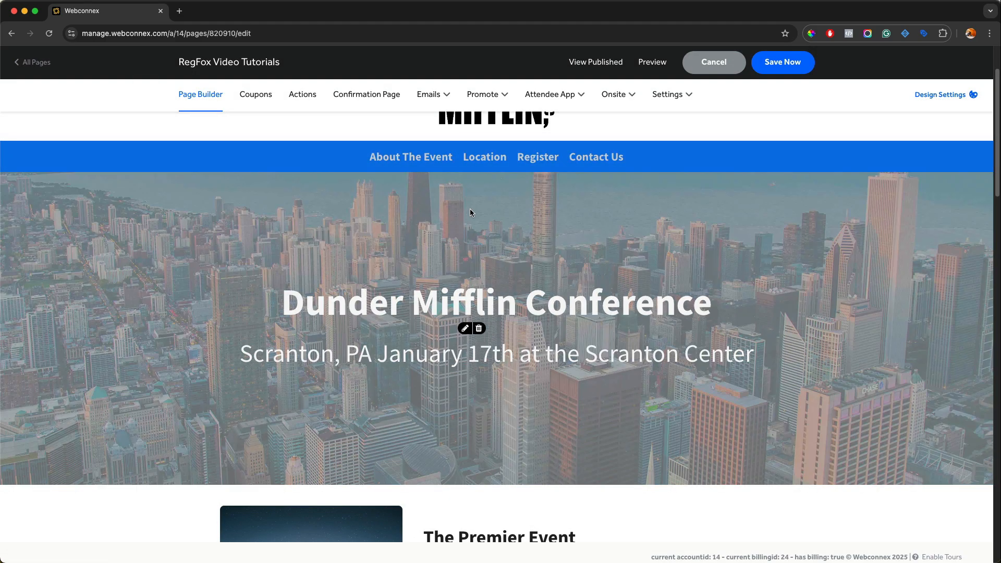
Step: Examine the page content from the conference banner through the Premier Event, Location Information and Register Today sections
{"action": "scroll", "coordinate": [470, 209], "scroll_direction": "down", "scroll_amount": 3}
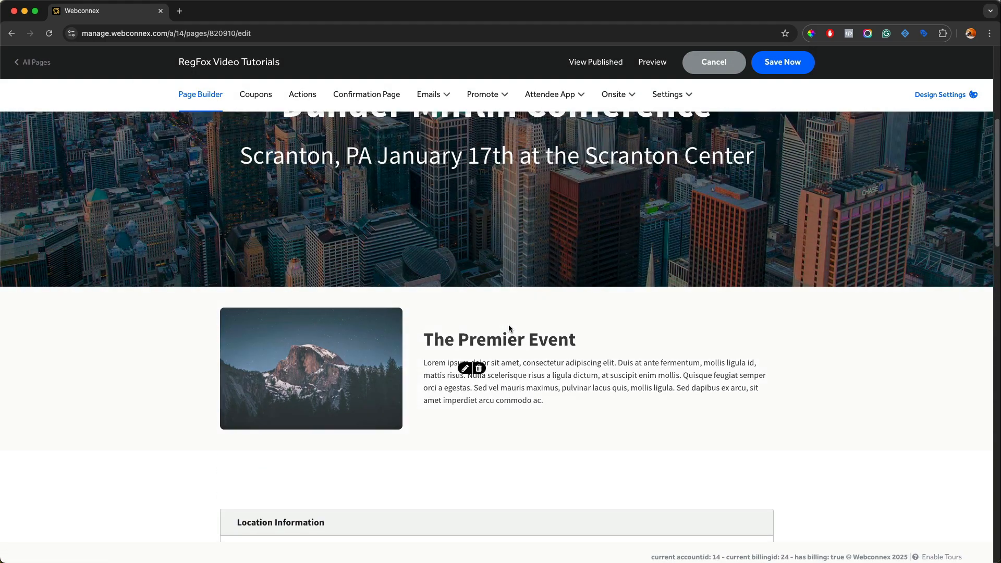
{"action": "scroll", "coordinate": [397, 328], "scroll_direction": "down", "scroll_amount": 4}
{"action": "scroll", "coordinate": [396, 328], "scroll_direction": "down", "scroll_amount": 1}
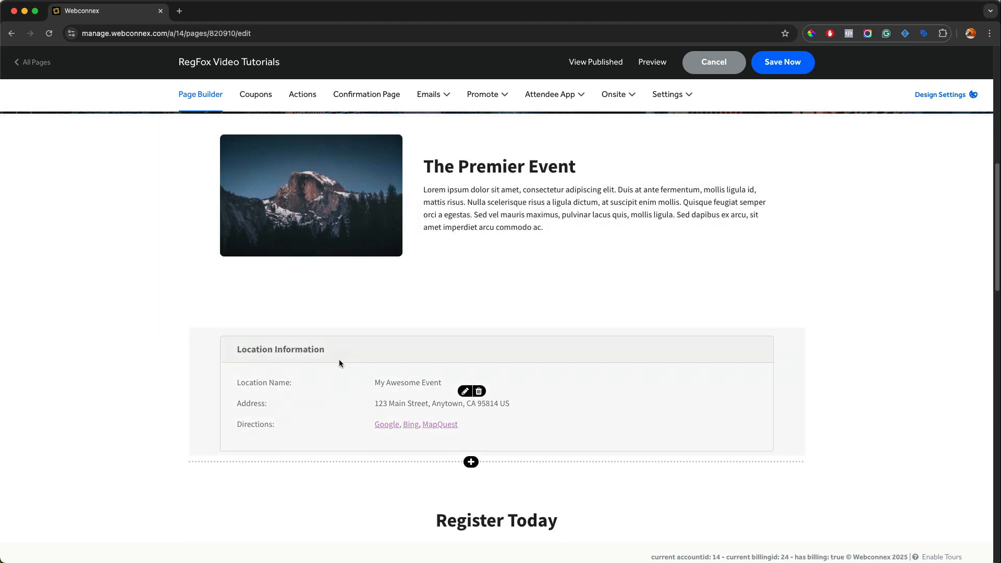
{"action": "scroll", "coordinate": [806, 468], "scroll_direction": "down", "scroll_amount": 2}
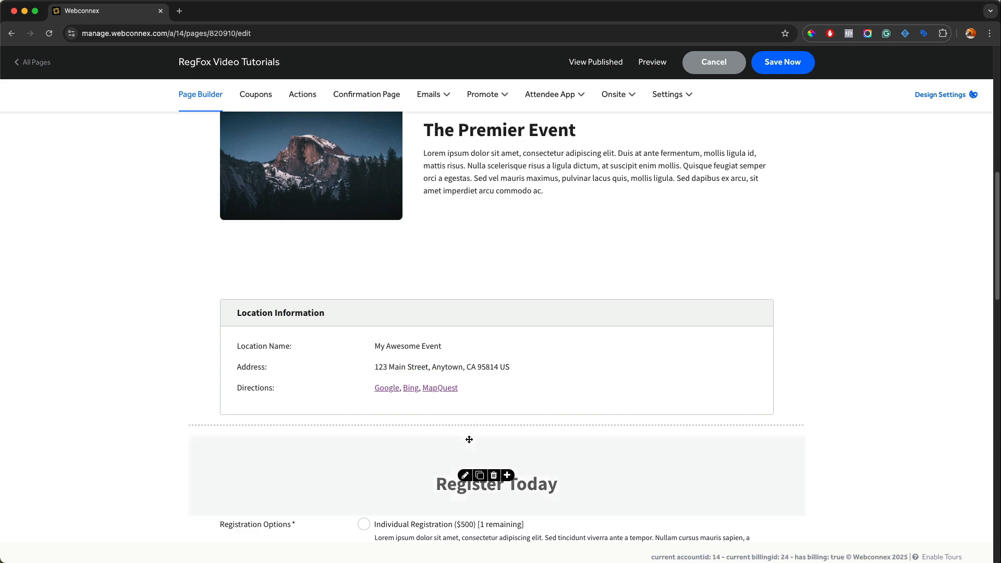
{"action": "scroll", "coordinate": [617, 440], "scroll_direction": "up", "scroll_amount": 5}
{"action": "scroll", "coordinate": [617, 440], "scroll_direction": "up", "scroll_amount": 7}
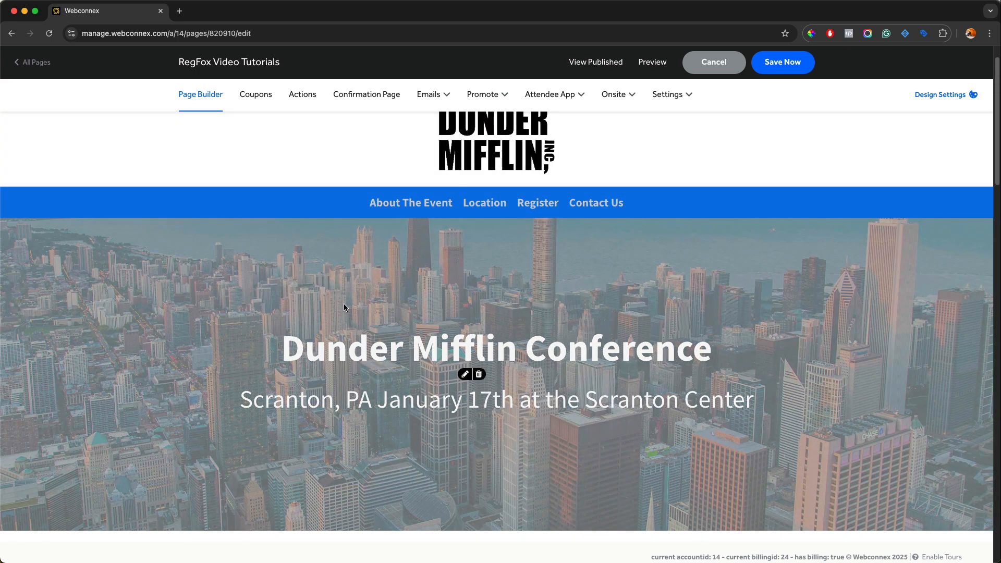
{"action": "scroll", "coordinate": [344, 308], "scroll_direction": "down", "scroll_amount": 7}
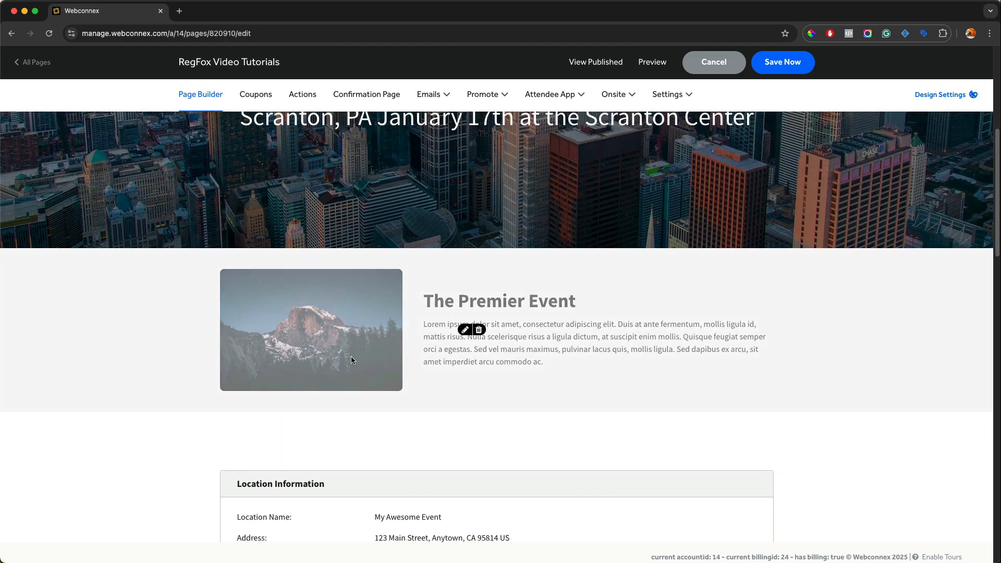
{"action": "scroll", "coordinate": [352, 360], "scroll_direction": "down", "scroll_amount": 4}
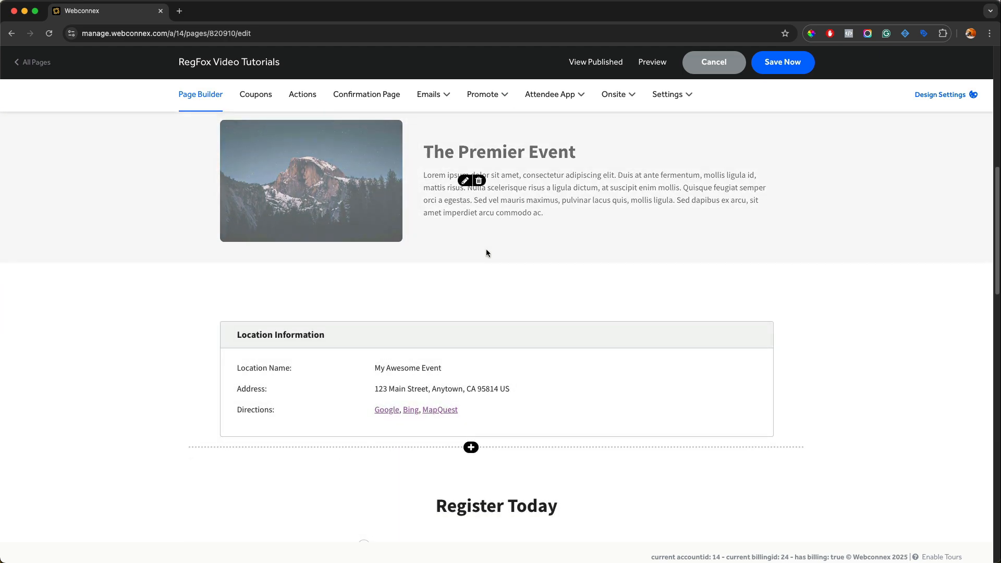
{"action": "scroll", "coordinate": [486, 253], "scroll_direction": "down", "scroll_amount": 10}
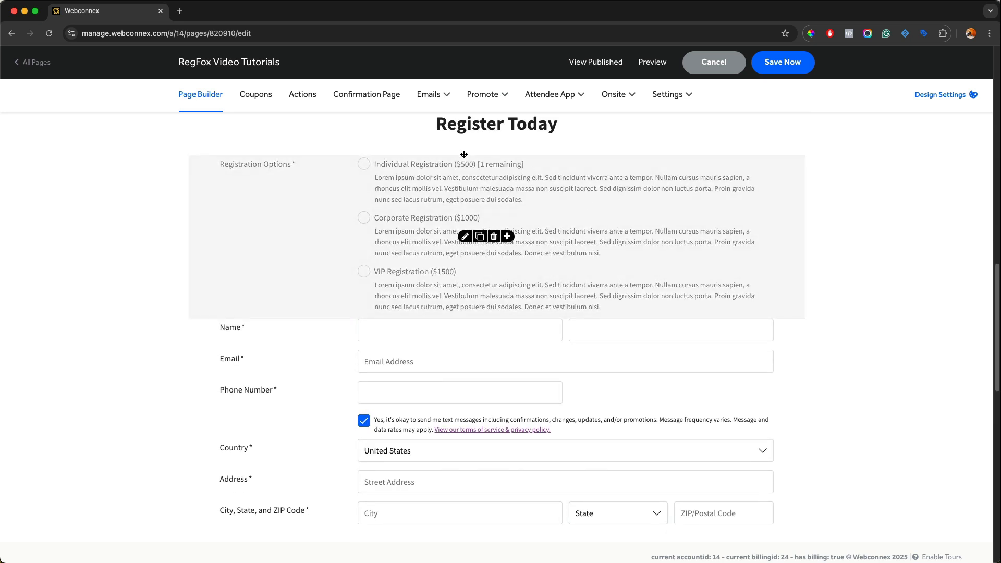
{"action": "scroll", "coordinate": [466, 304], "scroll_direction": "up", "scroll_amount": 6}
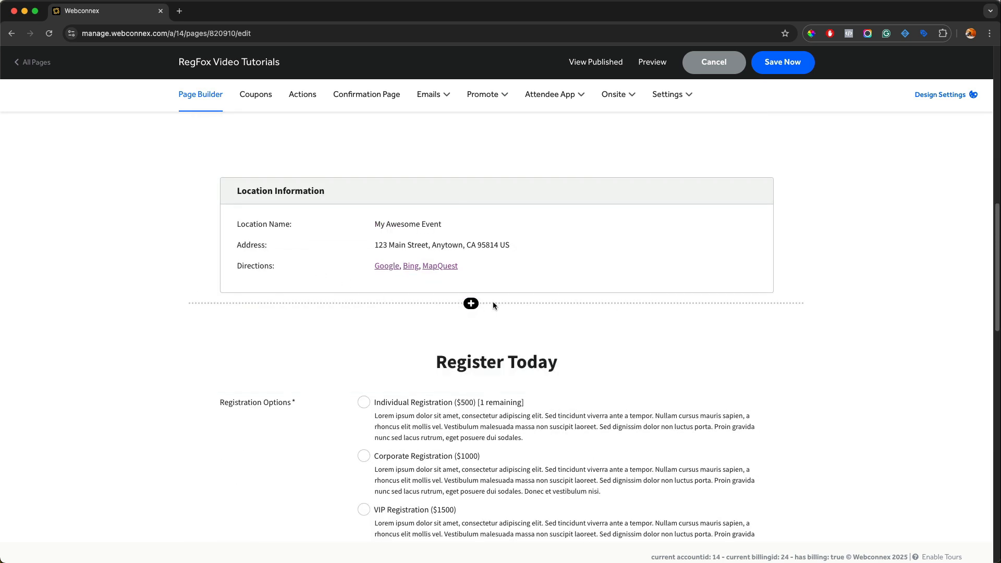
{"action": "scroll", "coordinate": [494, 305], "scroll_direction": "up", "scroll_amount": 10}
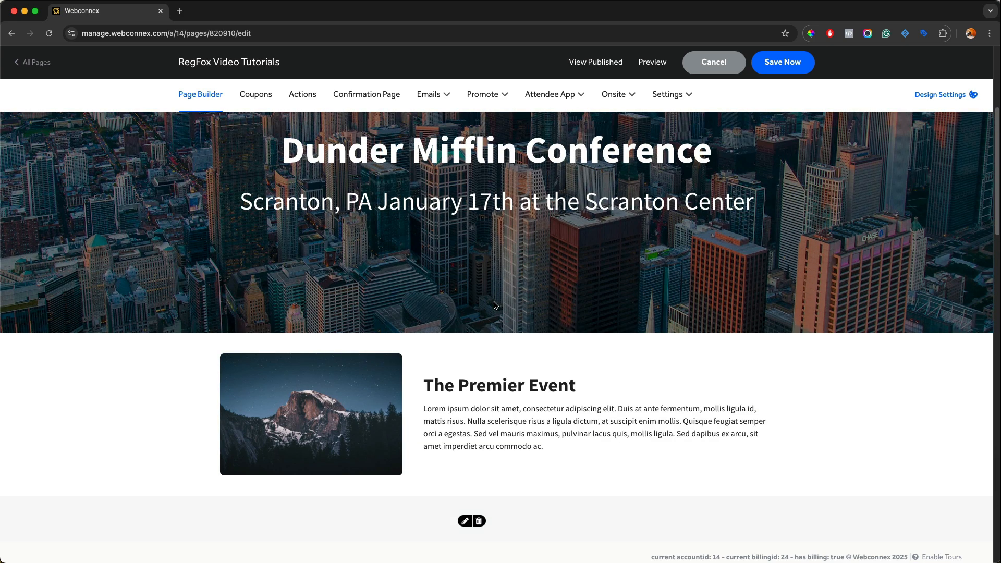
{"action": "scroll", "coordinate": [495, 306], "scroll_direction": "down", "scroll_amount": 5}
{"action": "scroll", "coordinate": [494, 305], "scroll_direction": "down", "scroll_amount": 5}
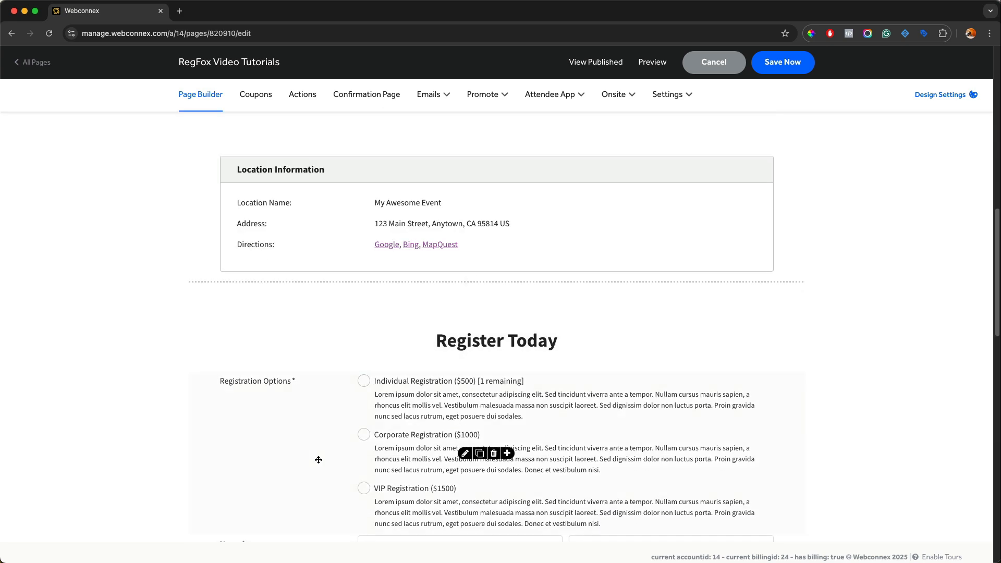
Step: Add a Countdown Clock widget between Location Information and Register Today, counting down to 04-18-2025
{"action": "left_click", "coordinate": [471, 283]}
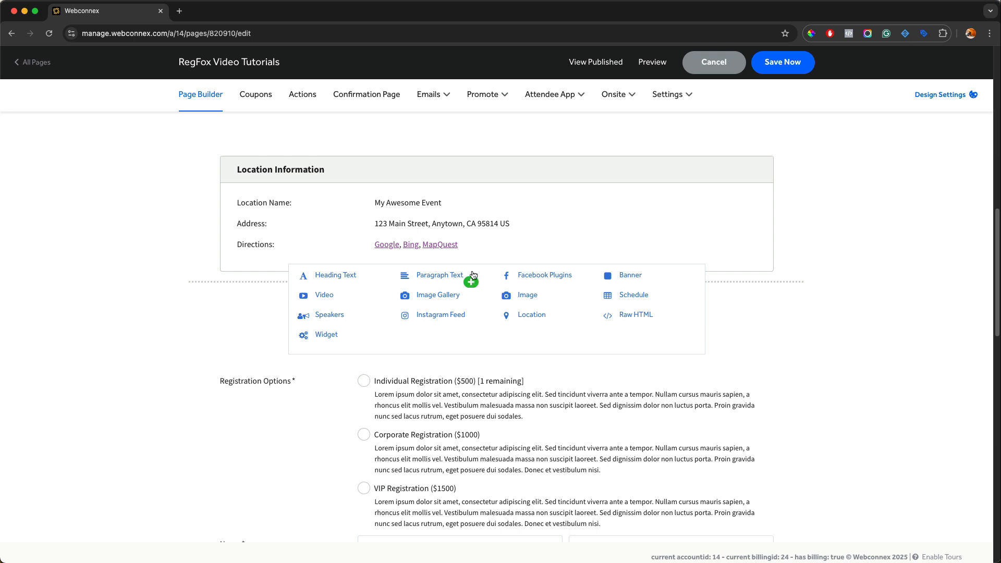
{"action": "left_click", "coordinate": [472, 282]}
{"action": "left_click", "coordinate": [326, 335]}
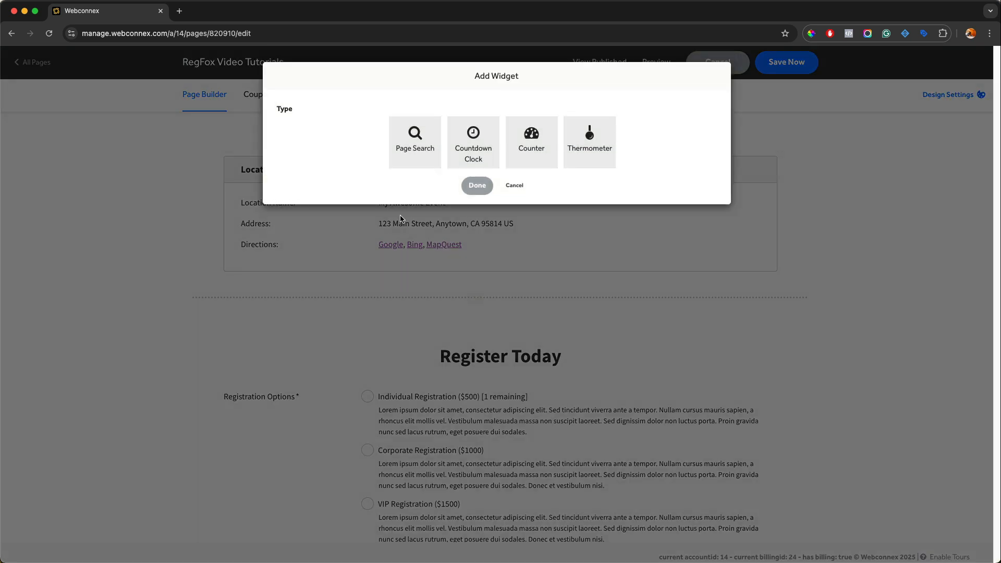
{"action": "left_click", "coordinate": [464, 155]}
{"action": "left_click", "coordinate": [435, 205]}
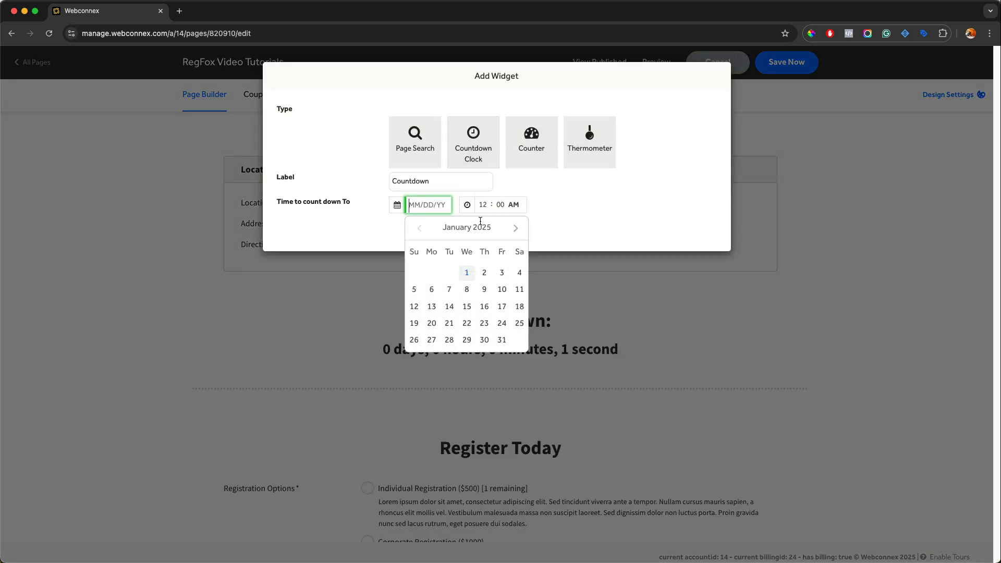
{"action": "left_click", "coordinate": [516, 228]}
{"action": "left_click", "coordinate": [515, 228]}
{"action": "left_click", "coordinate": [515, 228]}
{"action": "left_click", "coordinate": [501, 305]}
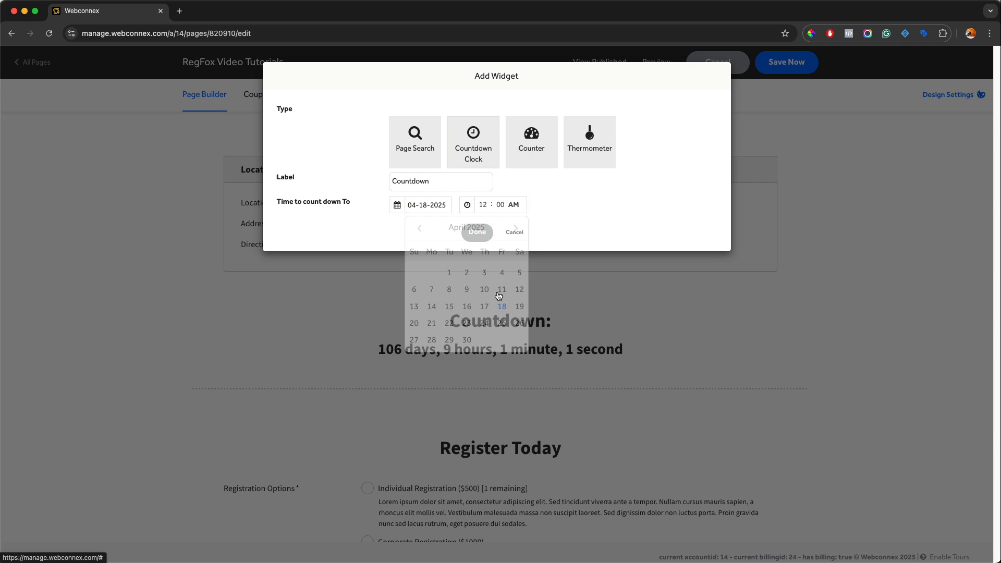
{"action": "left_click", "coordinate": [485, 232]}
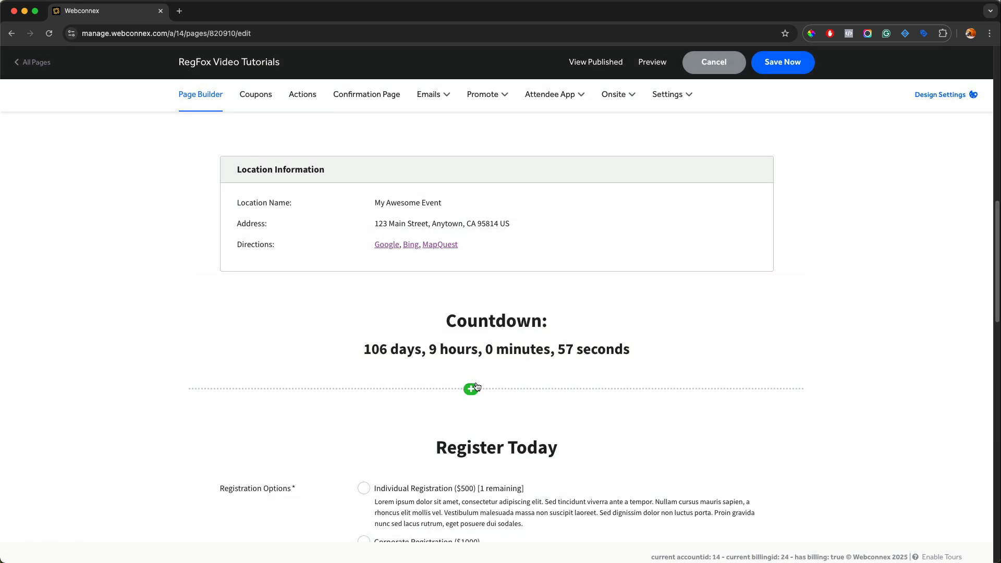
Step: Move the countdown widget above the Location Information section and view its settings without changing them
{"action": "mouse_move", "coordinate": [569, 325]}
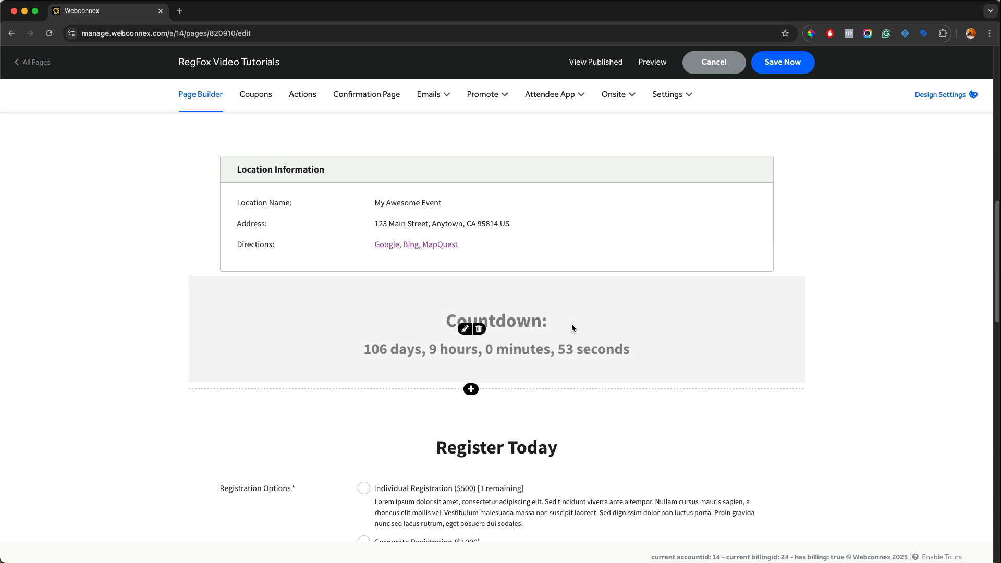
{"action": "left_click_drag", "start_coordinate": [571, 324], "coordinate": [564, 176]}
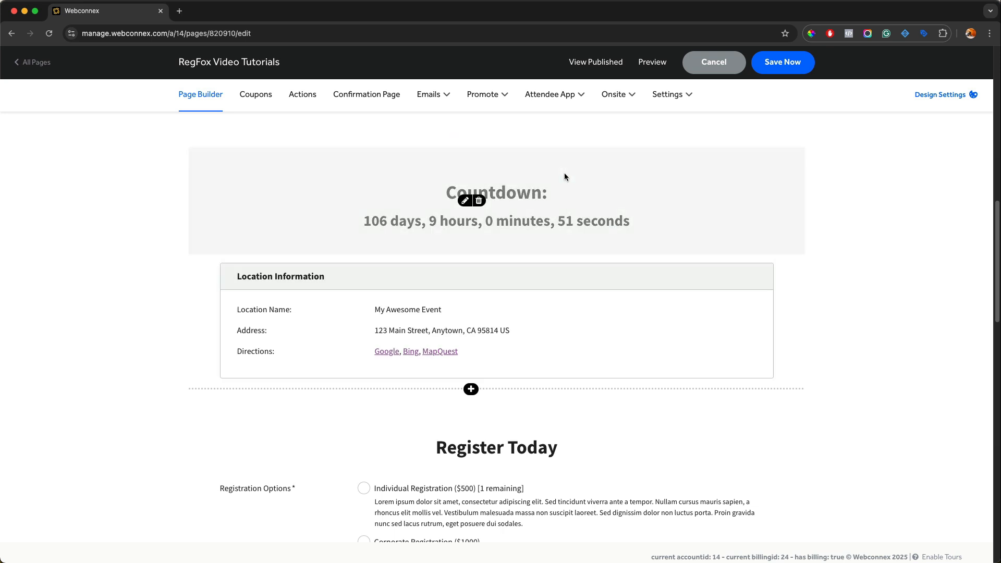
{"action": "left_click", "coordinate": [467, 201]}
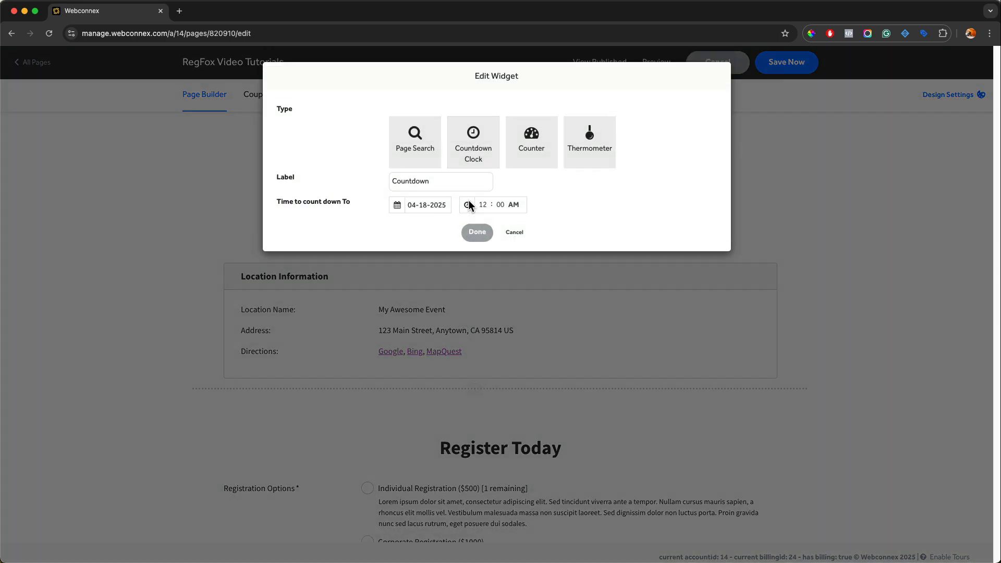
{"action": "left_click", "coordinate": [515, 232]}
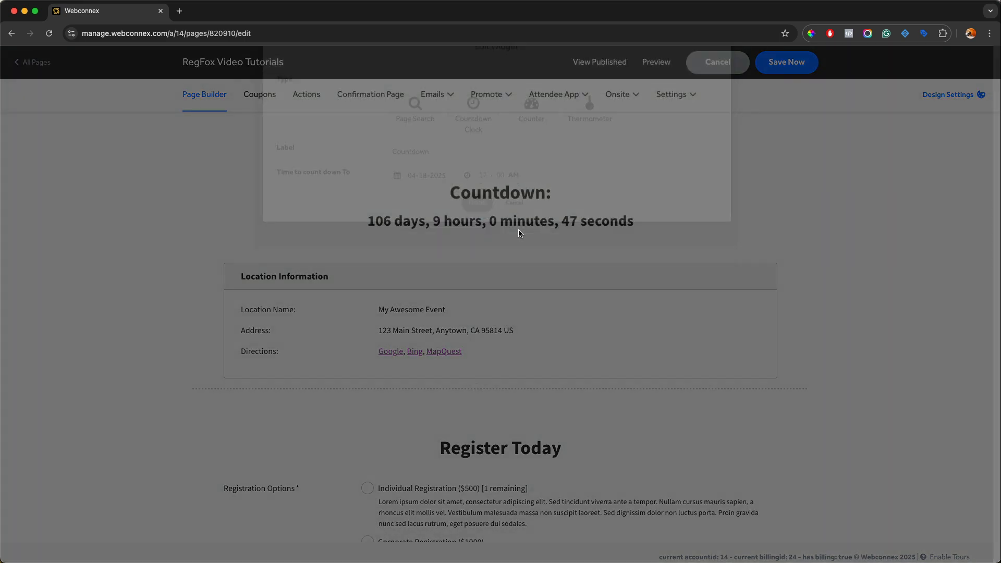
Step: Delete the countdown widget from the page and confirm the deletion
{"action": "left_click", "coordinate": [481, 202]}
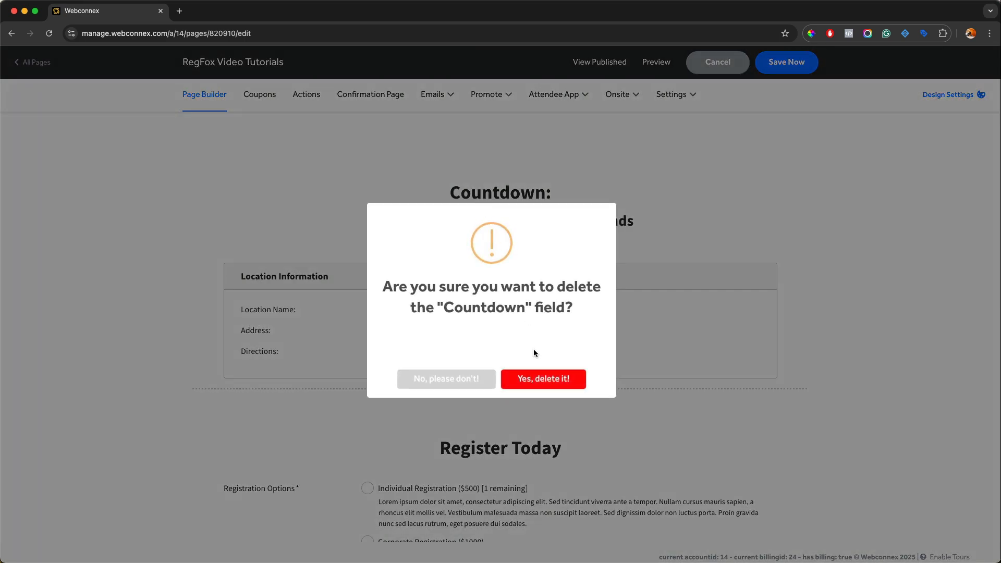
{"action": "left_click", "coordinate": [545, 377]}
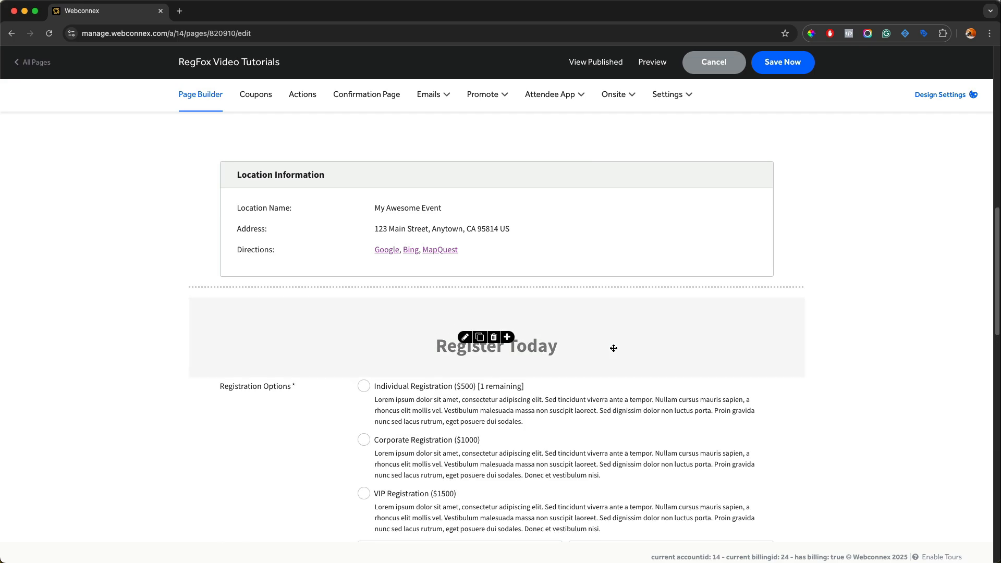
Step: Open a preview of the event page and examine it from the header down to the registration form
{"action": "scroll", "coordinate": [613, 348], "scroll_direction": "up", "scroll_amount": 7}
{"action": "scroll", "coordinate": [614, 348], "scroll_direction": "up", "scroll_amount": 5}
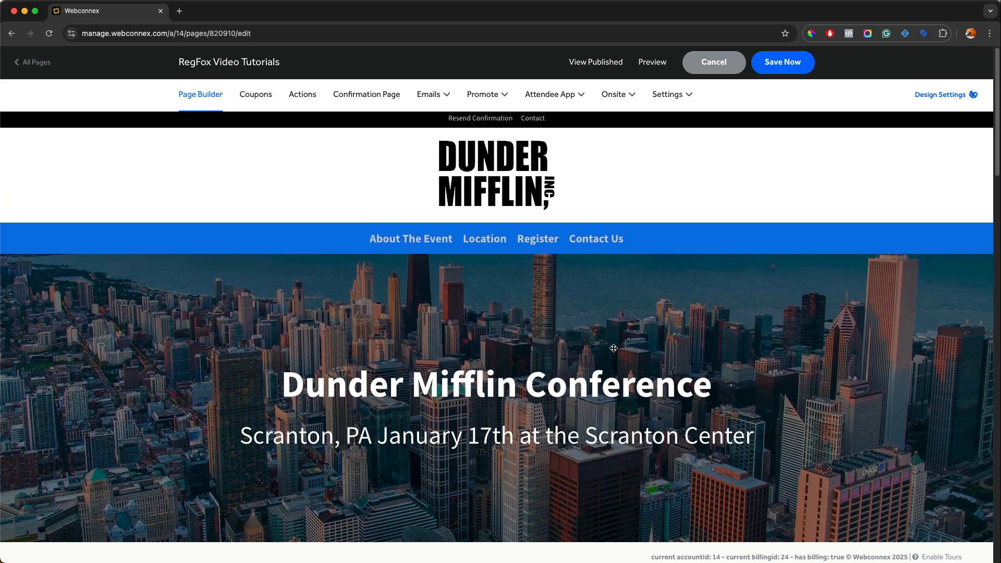
{"action": "scroll", "coordinate": [614, 352], "scroll_direction": "down", "scroll_amount": 3}
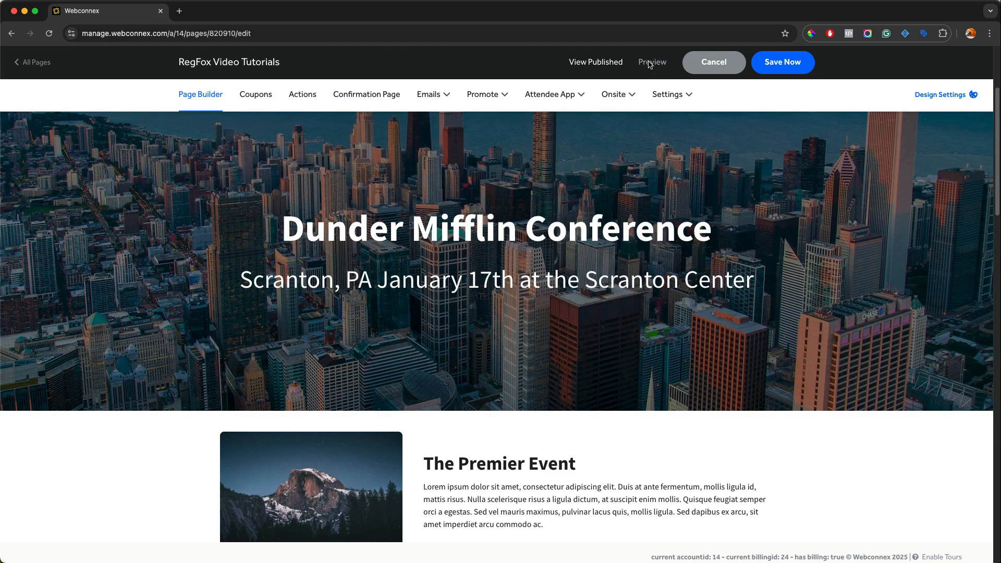
{"action": "left_click", "coordinate": [650, 63]}
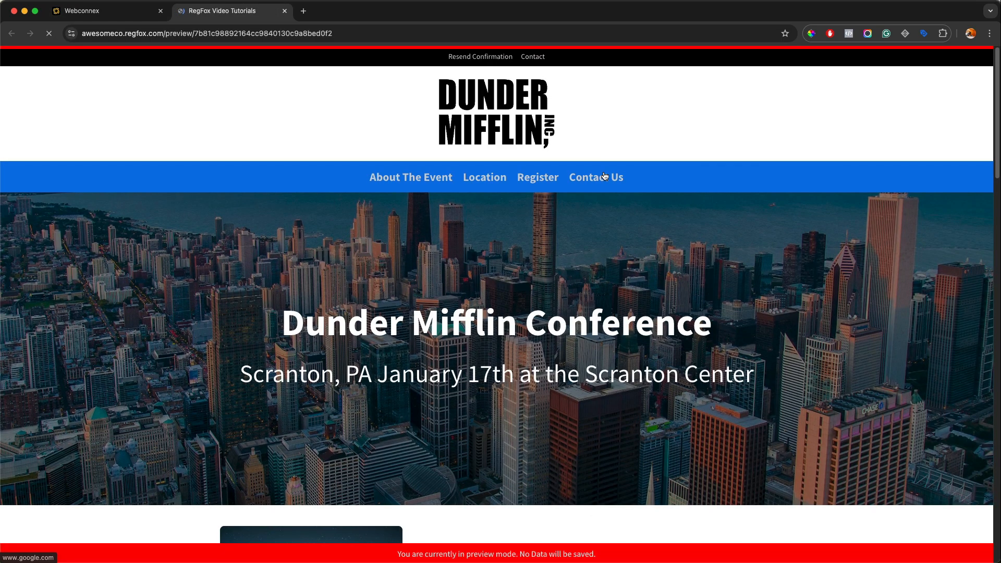
{"action": "scroll", "coordinate": [607, 156], "scroll_direction": "down", "scroll_amount": 10}
{"action": "scroll", "coordinate": [605, 172], "scroll_direction": "down", "scroll_amount": 4}
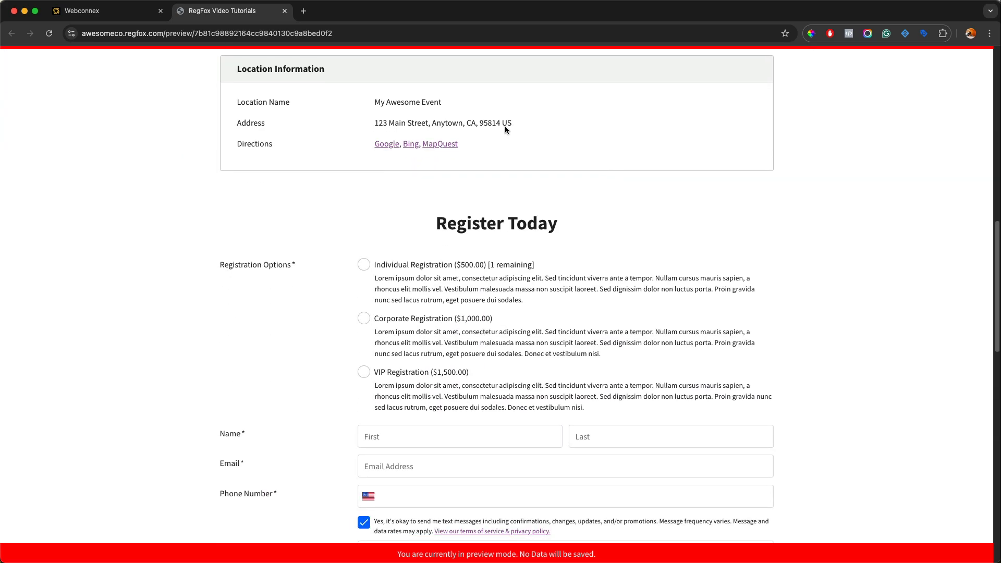
Step: Close the event page preview and review the page builder from the banner down to the registration form
{"action": "left_click", "coordinate": [284, 11]}
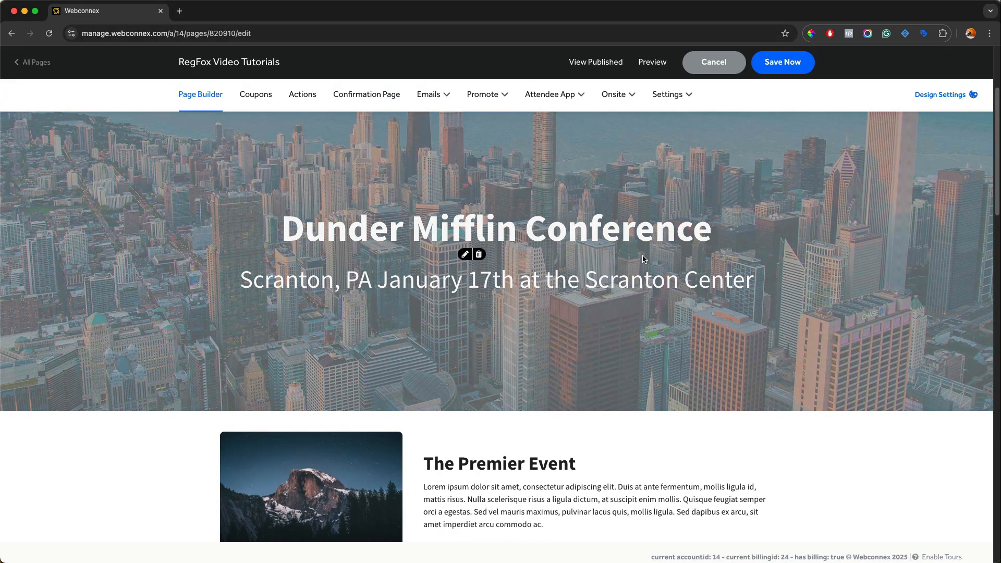
{"action": "scroll", "coordinate": [634, 245], "scroll_direction": "down", "scroll_amount": 5}
{"action": "scroll", "coordinate": [635, 249], "scroll_direction": "down", "scroll_amount": 4}
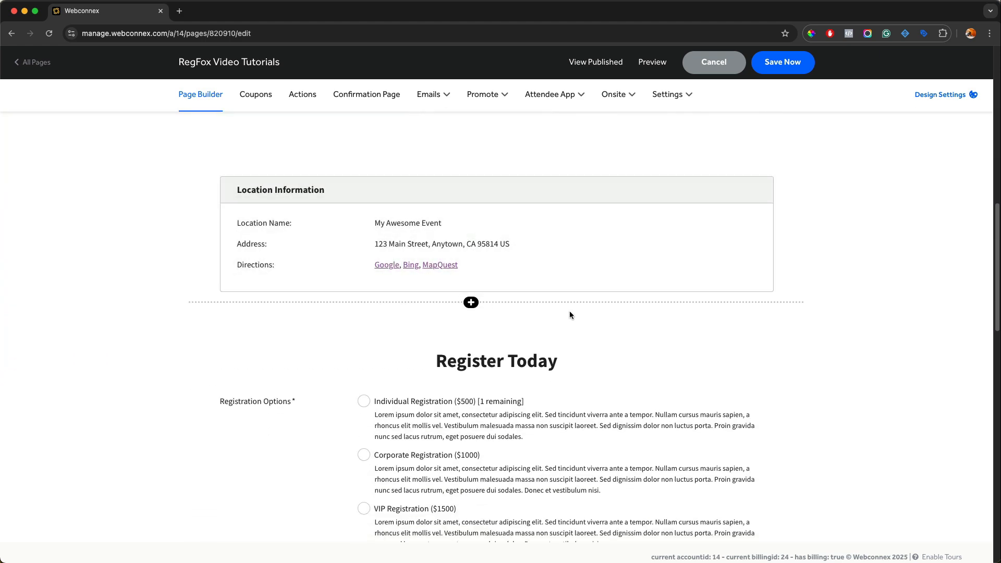
{"action": "scroll", "coordinate": [677, 288], "scroll_direction": "down", "scroll_amount": 1}
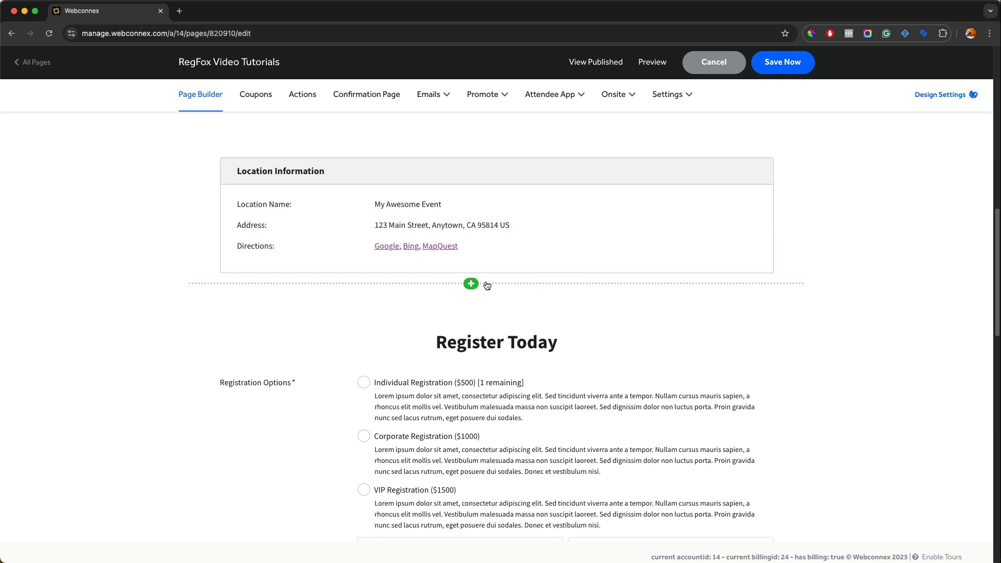
{"action": "scroll", "coordinate": [509, 284], "scroll_direction": "down", "scroll_amount": 8}
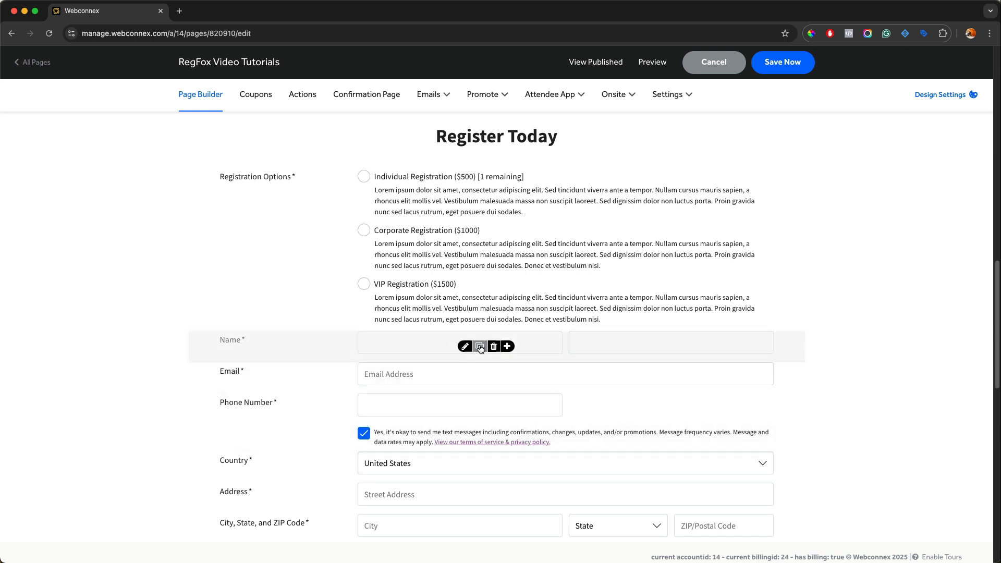
Step: Examine the advanced options of a new Date of Birth element below the Name field, then cancel without adding it
{"action": "left_click", "coordinate": [507, 346]}
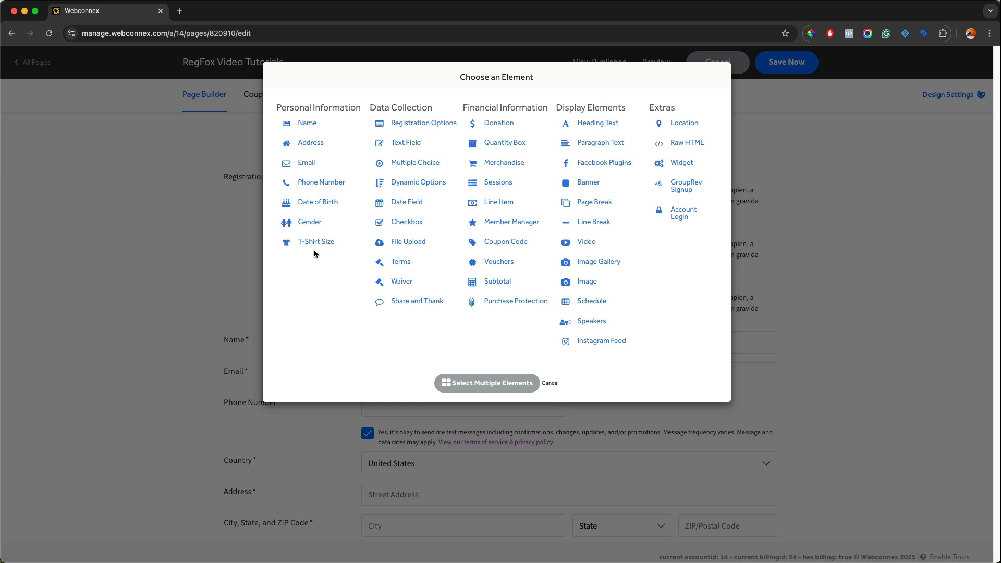
{"action": "left_click", "coordinate": [317, 203]}
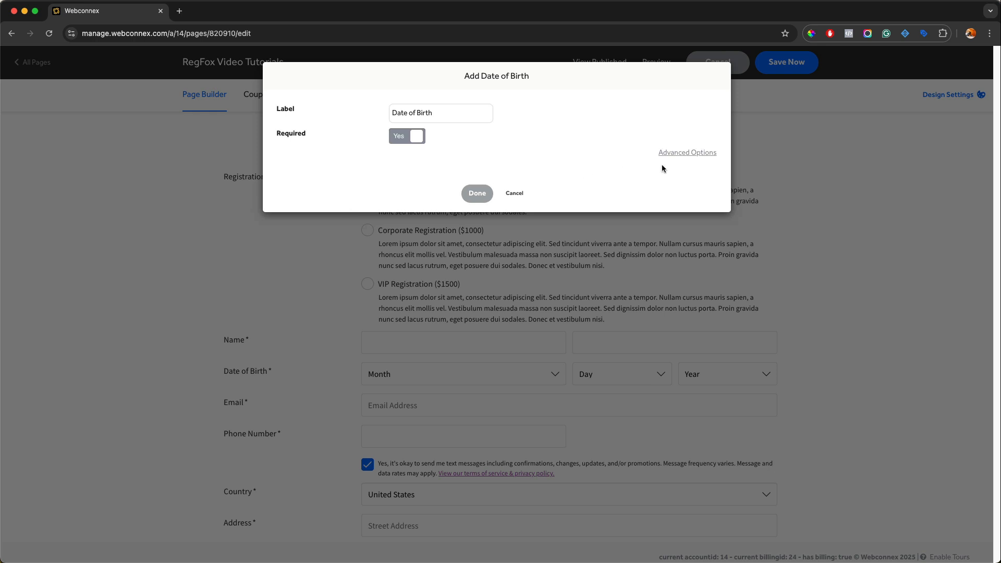
{"action": "left_click", "coordinate": [689, 154]}
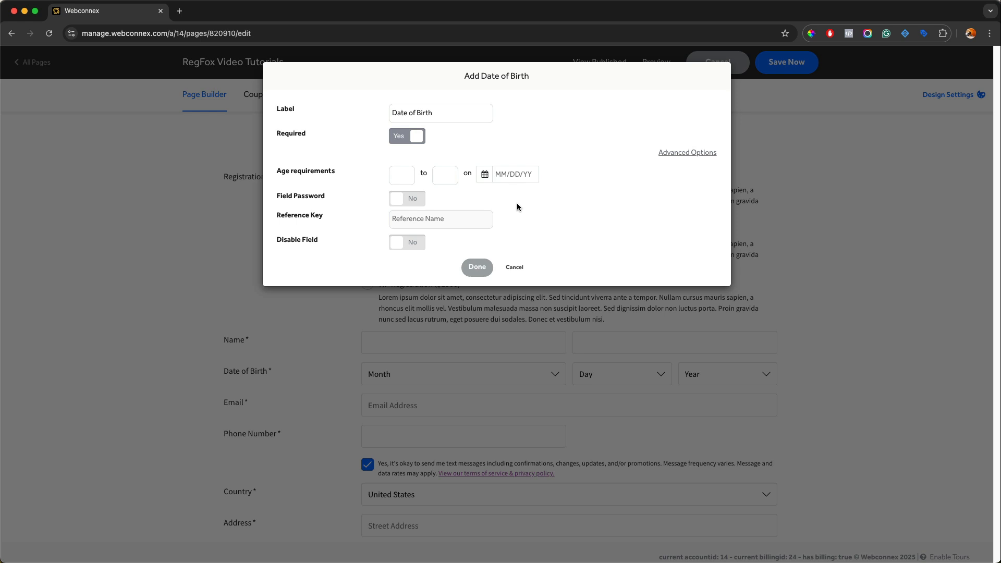
{"action": "left_click", "coordinate": [514, 267]}
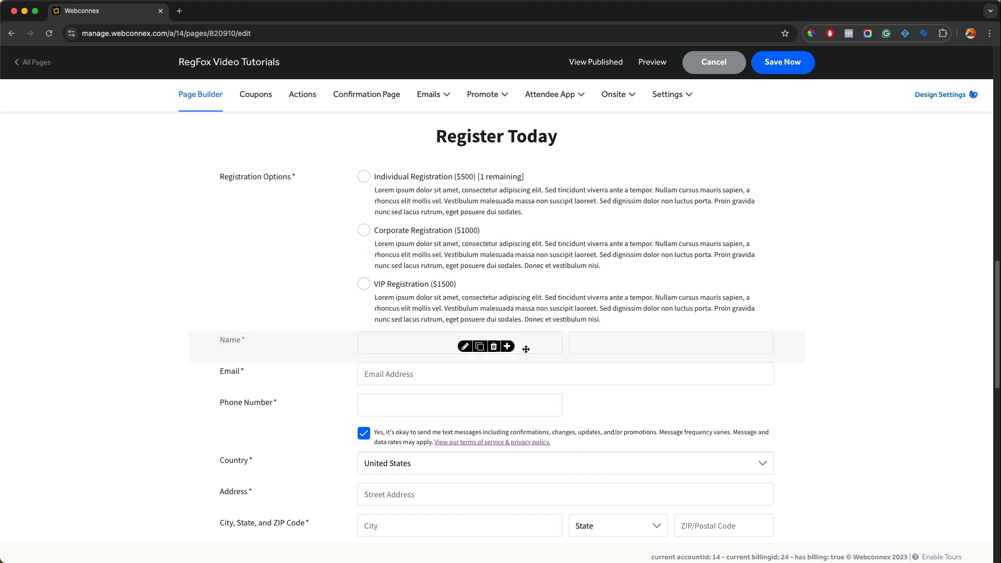
Step: Add a single-line text field labelled Company Name to the registration form and place it above the Name field
{"action": "left_click", "coordinate": [509, 348]}
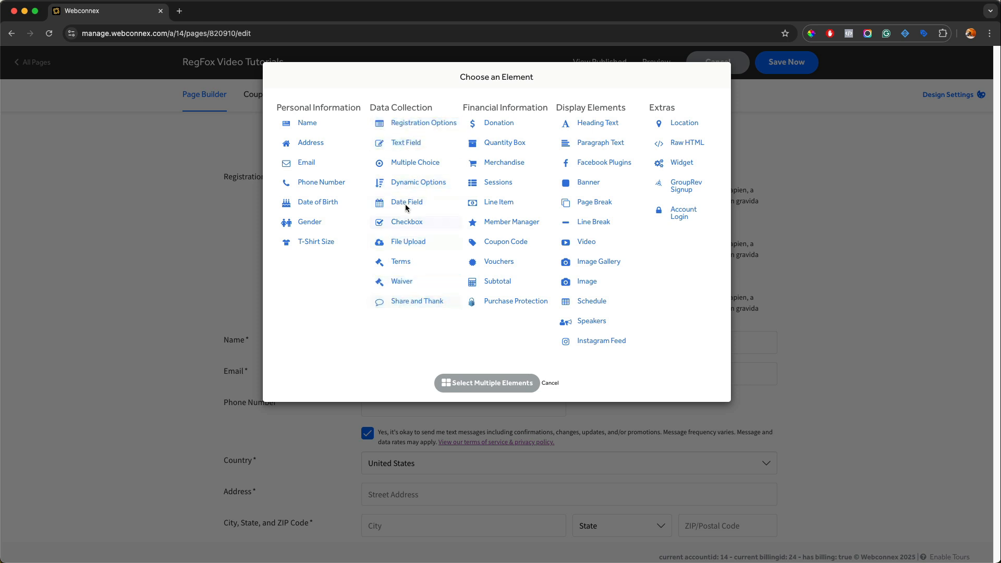
{"action": "left_click", "coordinate": [406, 142]}
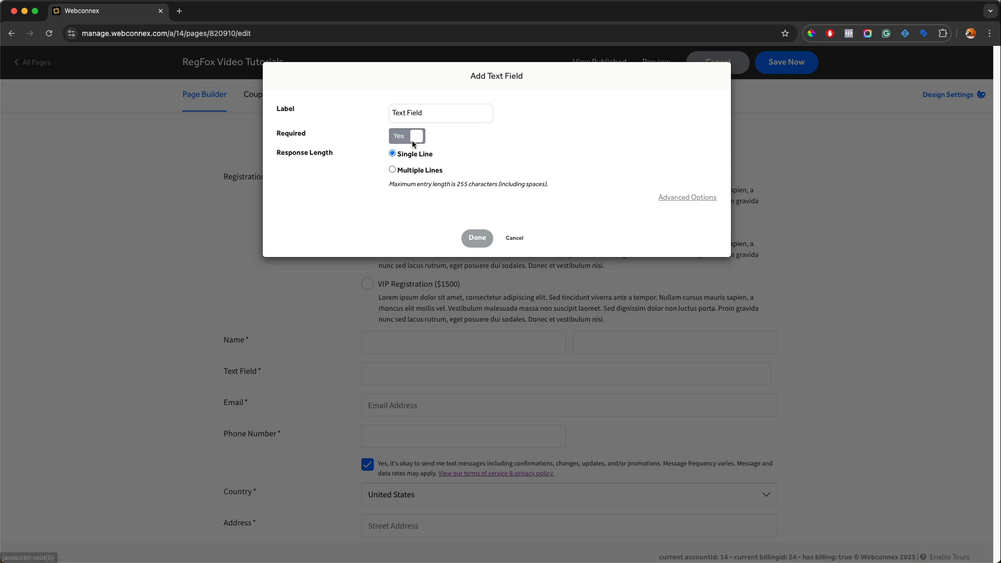
{"action": "triple_click", "coordinate": [421, 119]}
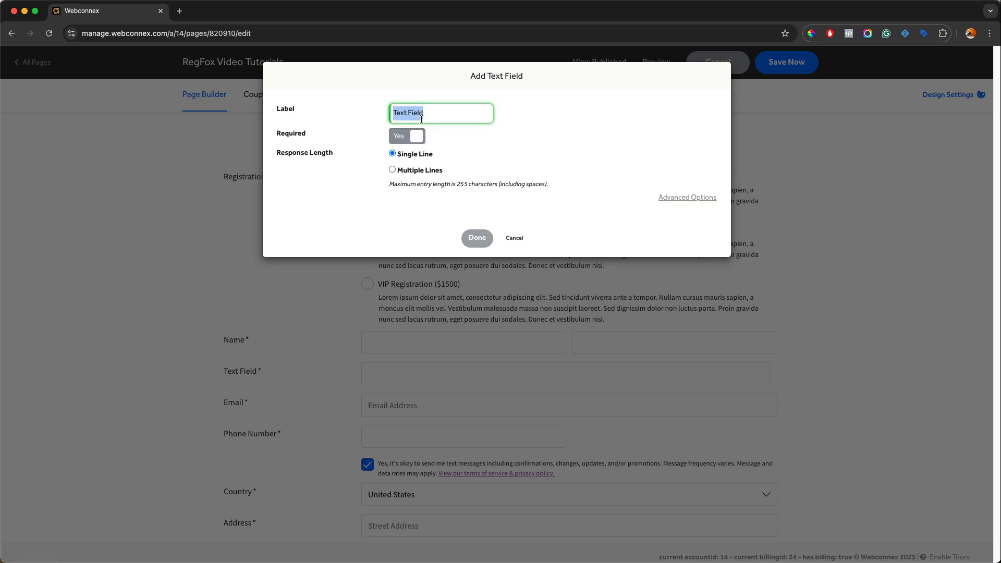
{"action": "type", "text": "Company Name"}
{"action": "left_click", "coordinate": [477, 238]}
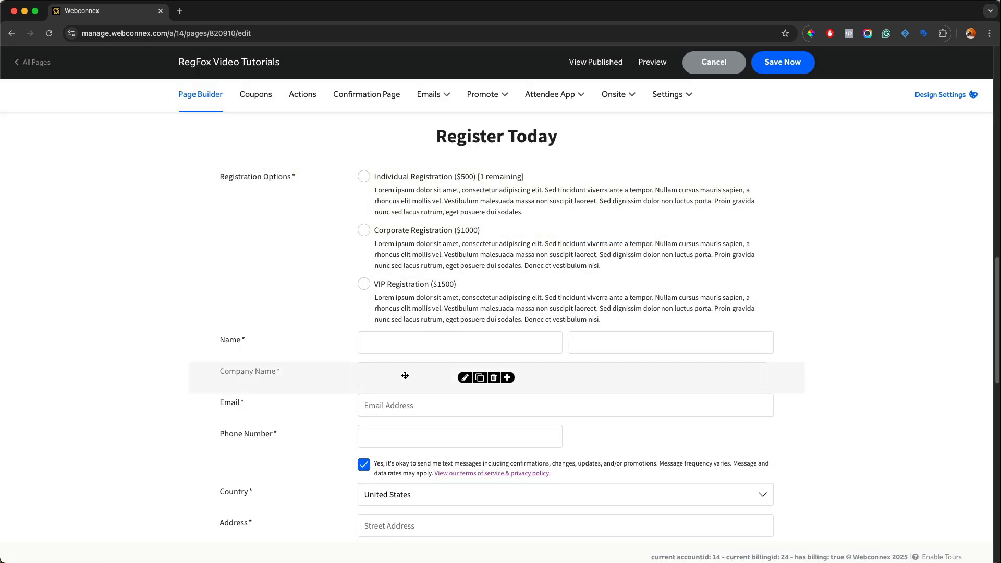
{"action": "left_click_drag", "start_coordinate": [385, 369], "coordinate": [384, 339]}
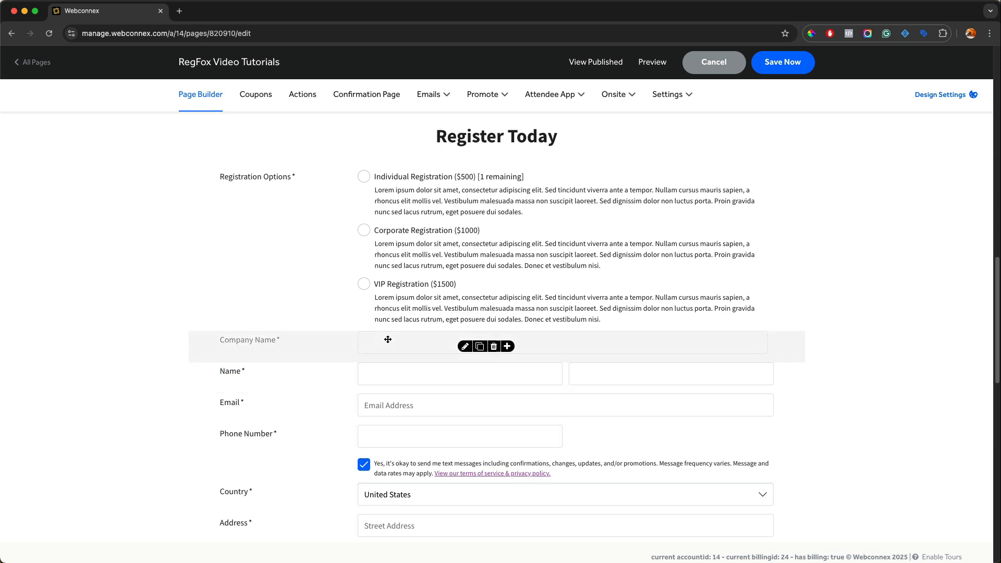
Step: Duplicate the Company Name field and relabel the copy Job Title, reviewing its advanced options before saving
{"action": "left_click", "coordinate": [481, 349]}
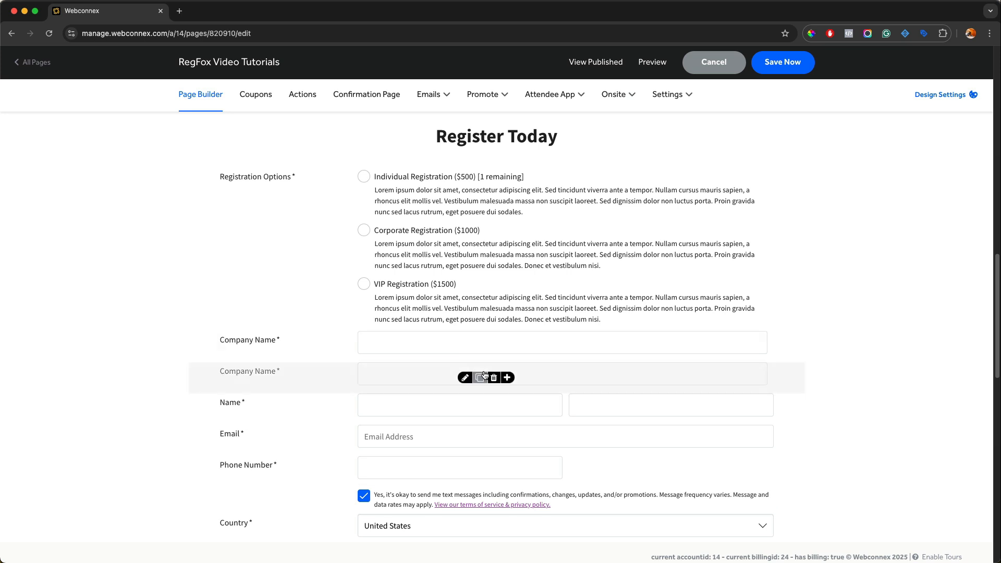
{"action": "left_click", "coordinate": [467, 380]}
{"action": "triple_click", "coordinate": [431, 119]}
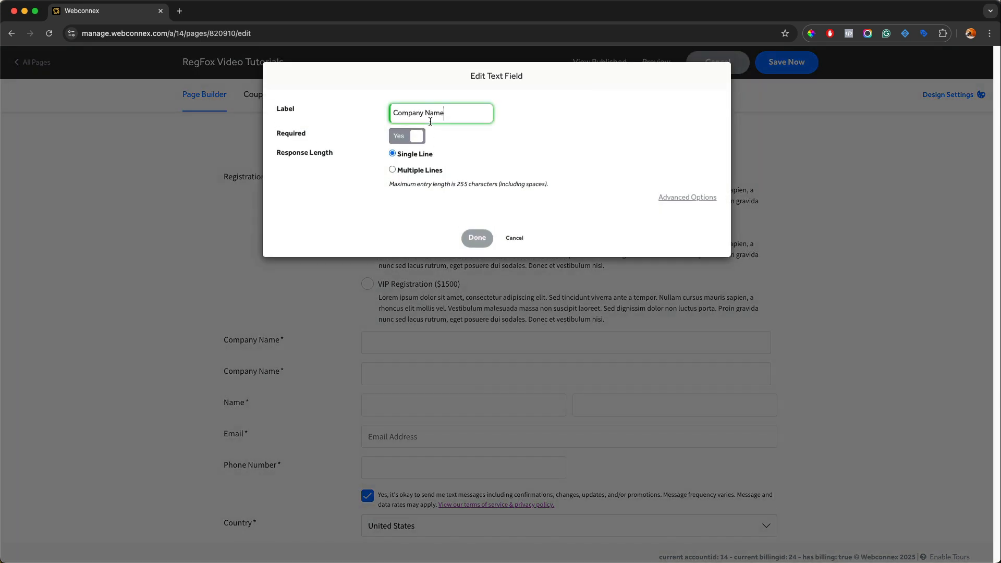
{"action": "type", "text": "Job Title"}
{"action": "left_click", "coordinate": [677, 201]}
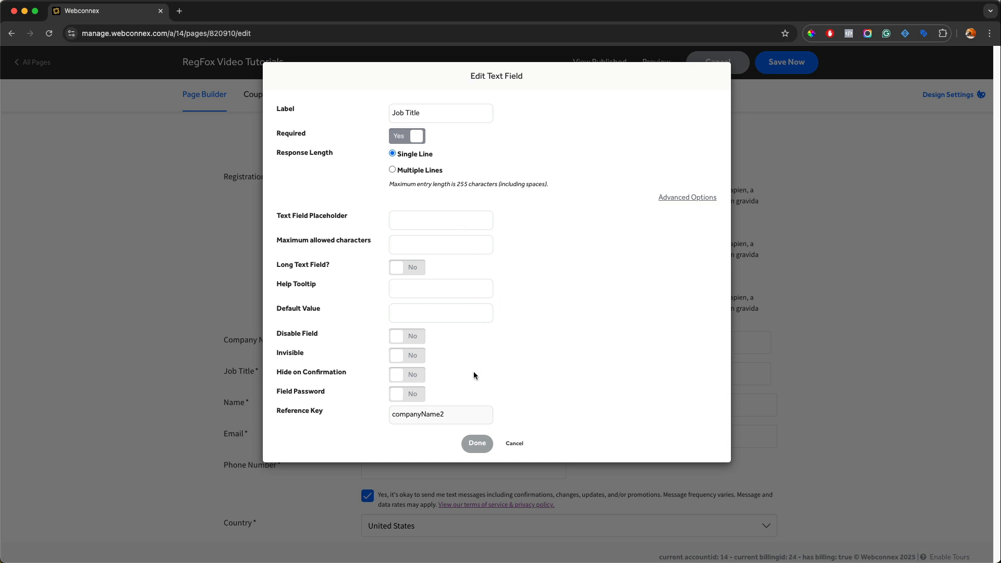
{"action": "left_click", "coordinate": [477, 443]}
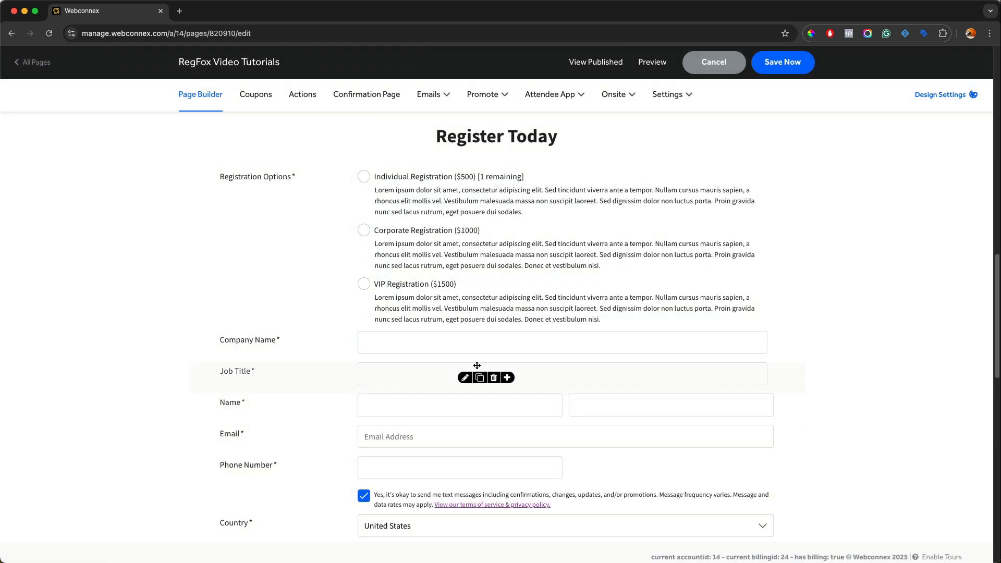
Step: Add a multiple-line text field labelled "How long have you been at the company" below the Job Title field
{"action": "left_click", "coordinate": [507, 378]}
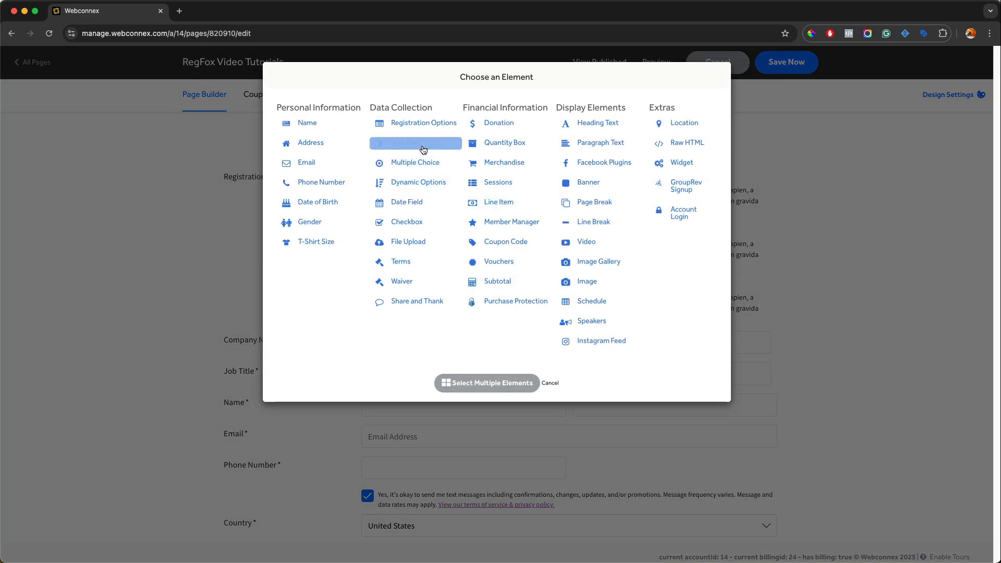
{"action": "left_click", "coordinate": [423, 150]}
{"action": "left_click", "coordinate": [420, 171]}
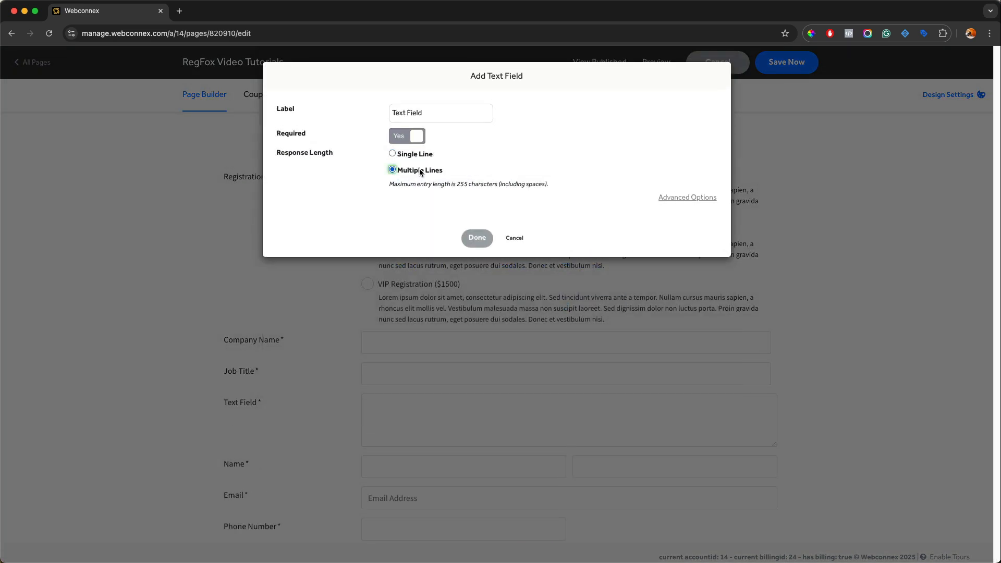
{"action": "triple_click", "coordinate": [421, 111]}
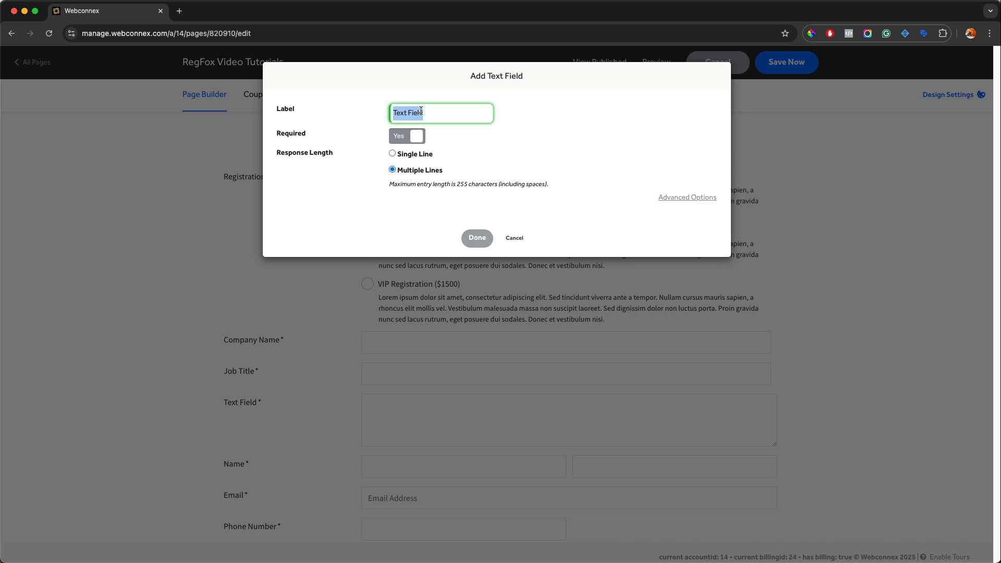
{"action": "type", "text": "How"}
{"action": "type", "text": " long have you bee"}
{"action": "type", "text": "n at the company"}
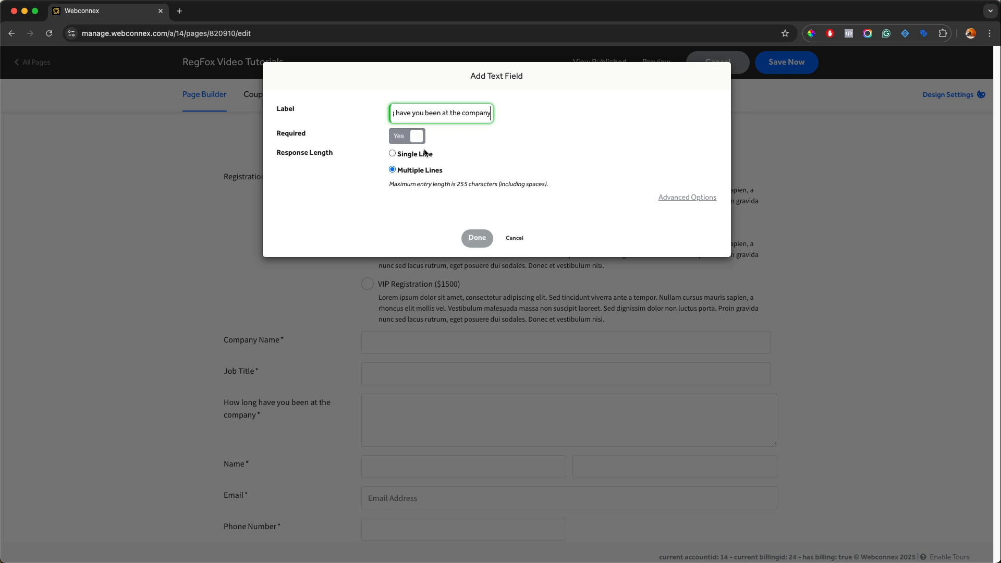
{"action": "left_click", "coordinate": [477, 238]}
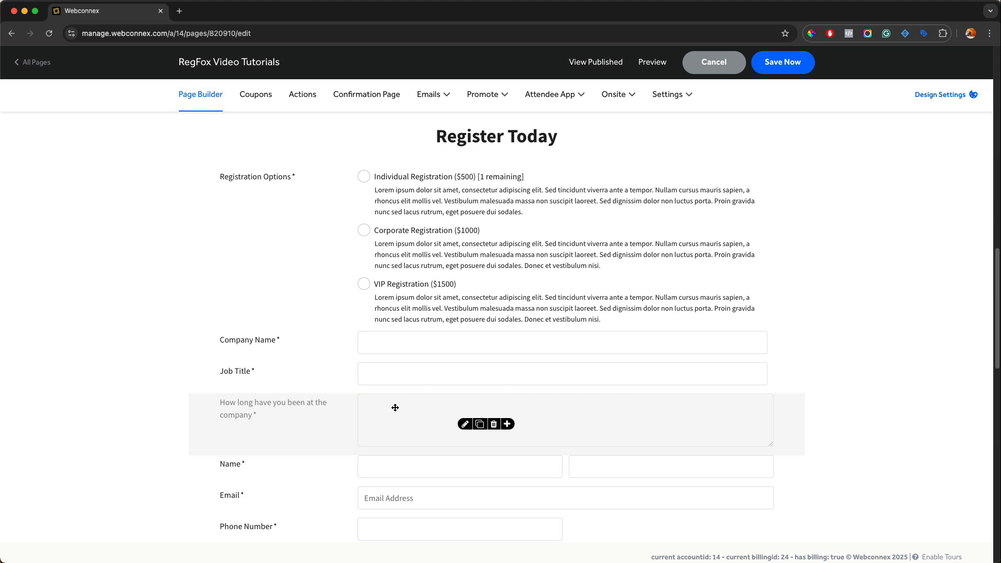
Step: Add a centered H2 small heading reading Company Information and place it above the Company Name field
{"action": "scroll", "coordinate": [693, 432], "scroll_direction": "down", "scroll_amount": 3}
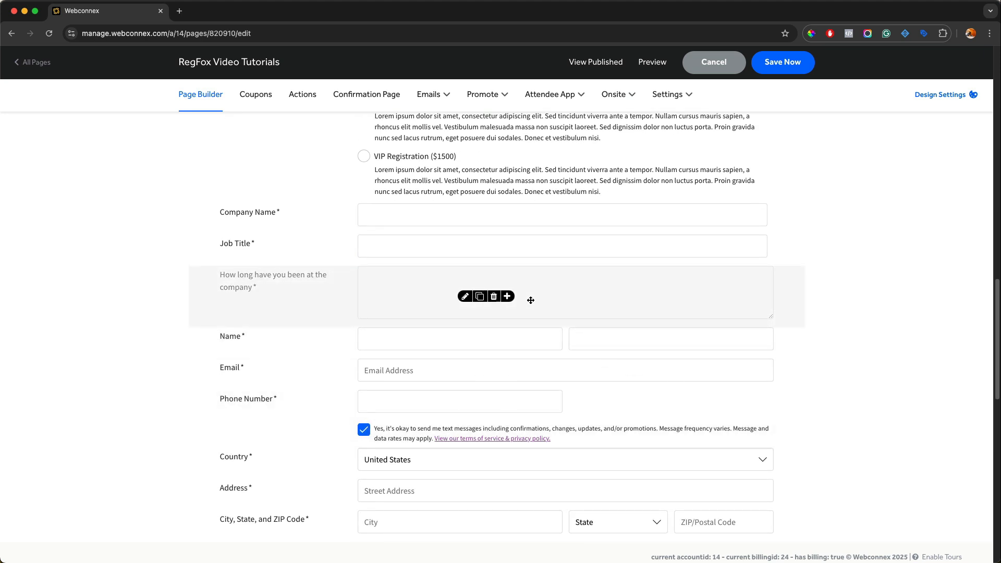
{"action": "left_click", "coordinate": [508, 296]}
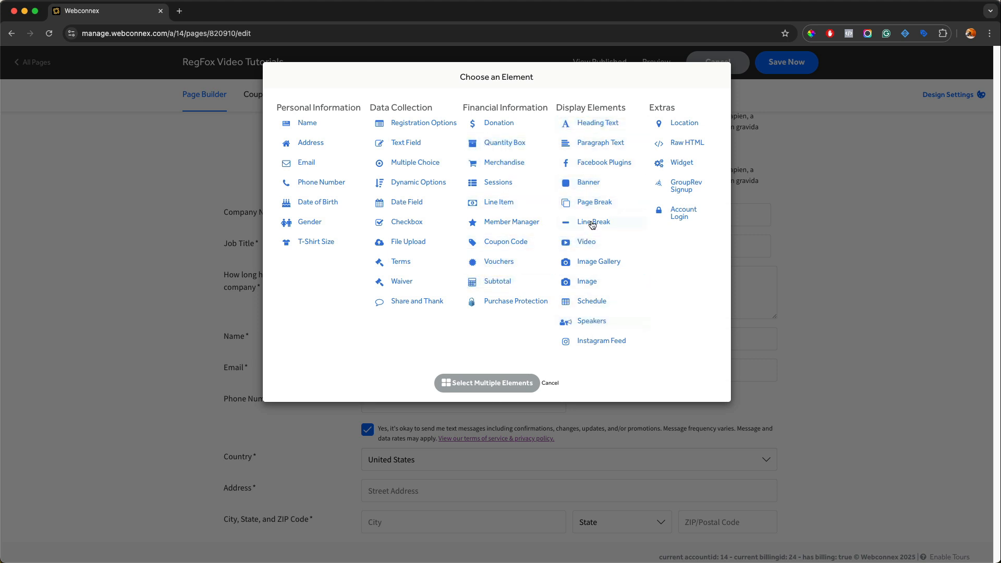
{"action": "left_click", "coordinate": [589, 124]}
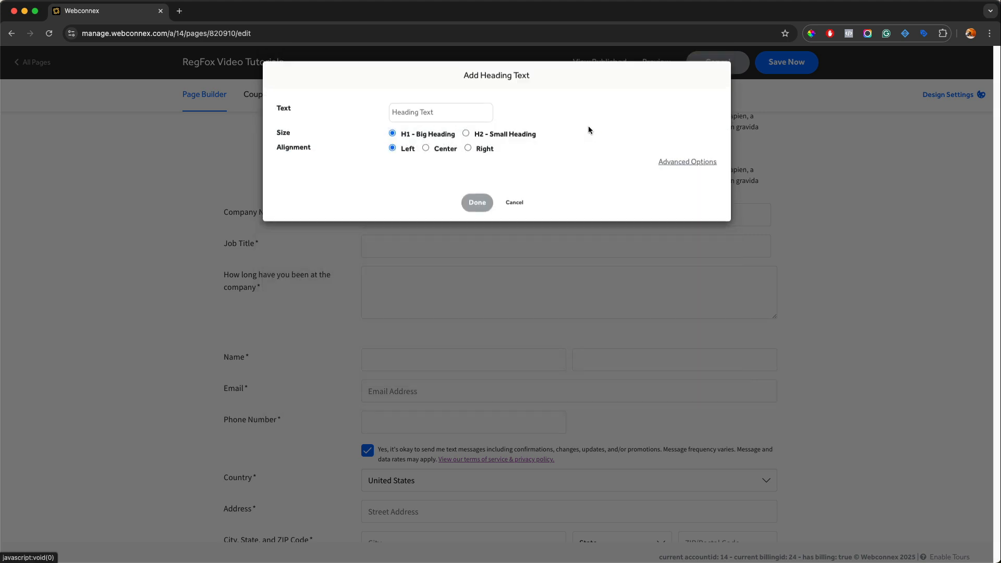
{"action": "left_click", "coordinate": [452, 113]}
{"action": "type", "text": "Company Inf"}
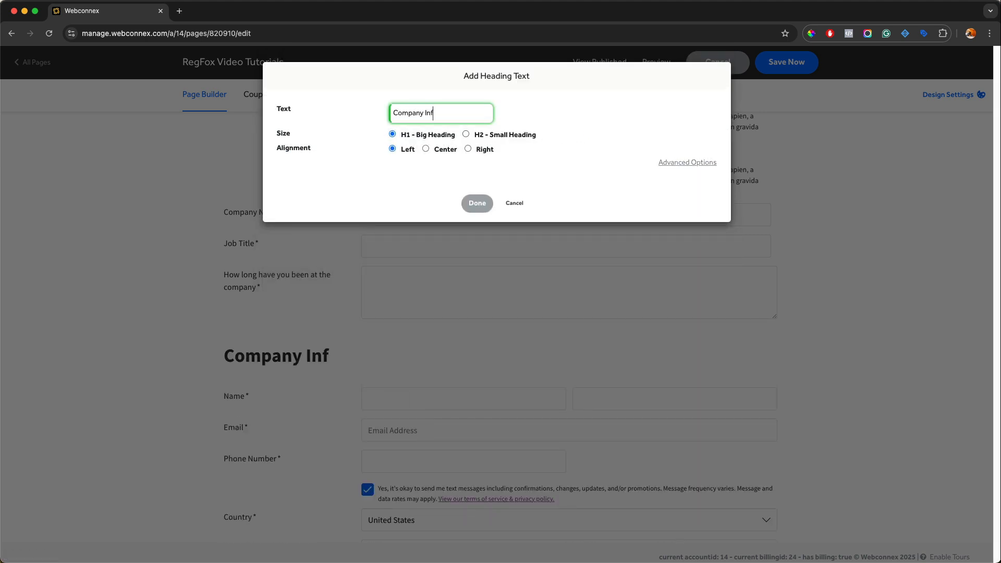
{"action": "type", "text": "ormation"}
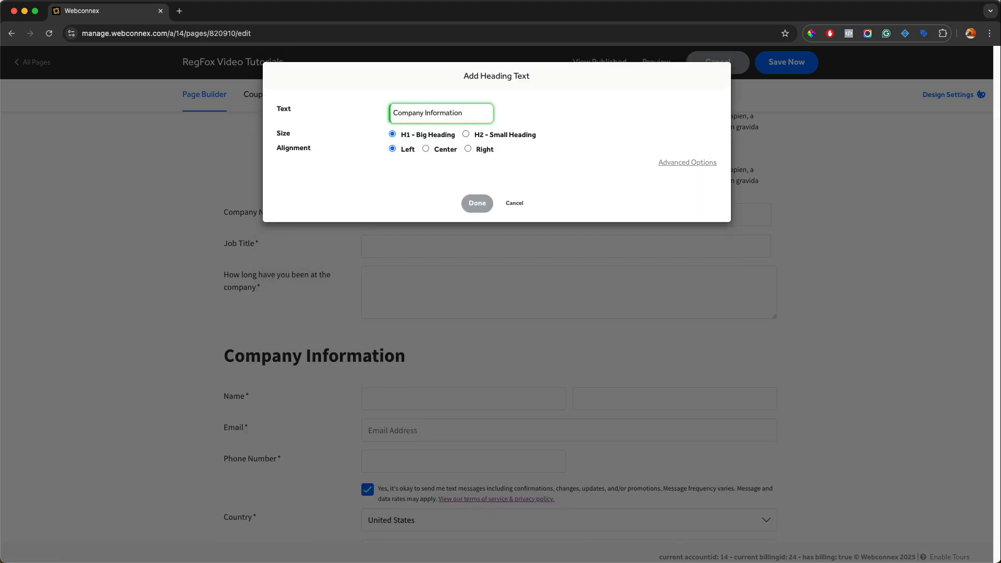
{"action": "left_click", "coordinate": [466, 134]}
{"action": "left_click", "coordinate": [442, 151]}
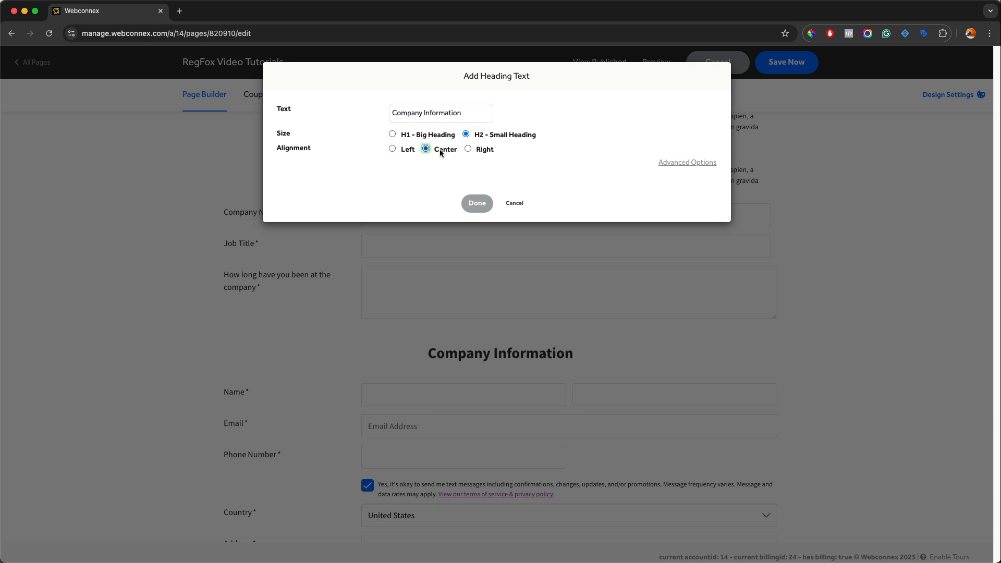
{"action": "left_click", "coordinate": [476, 204]}
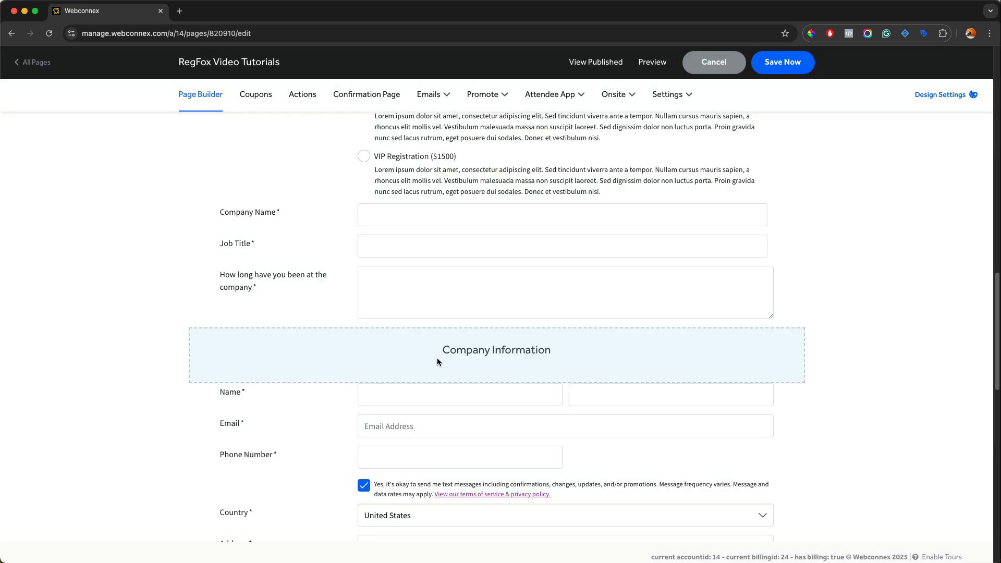
{"action": "left_click_drag", "start_coordinate": [437, 358], "coordinate": [435, 211]}
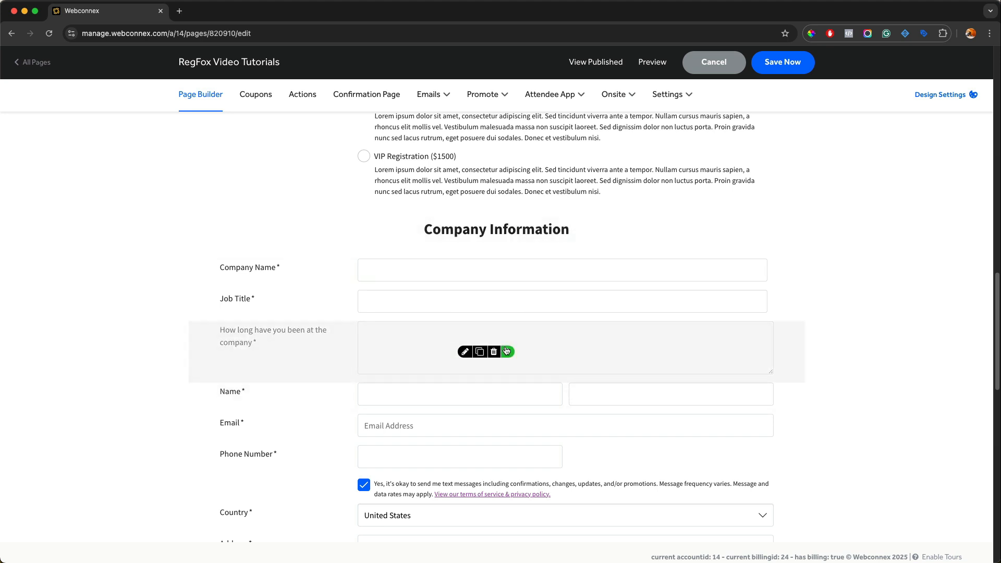
Step: Insert a line break between the "How long have you been at the company" field and the Name field
{"action": "left_click", "coordinate": [506, 351]}
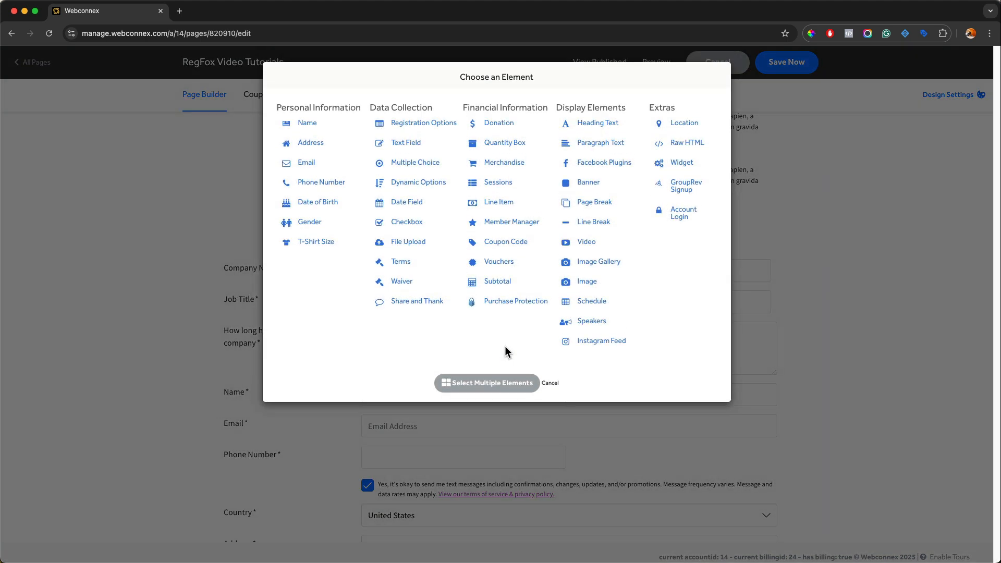
{"action": "left_click", "coordinate": [598, 224]}
{"action": "left_click", "coordinate": [477, 189]}
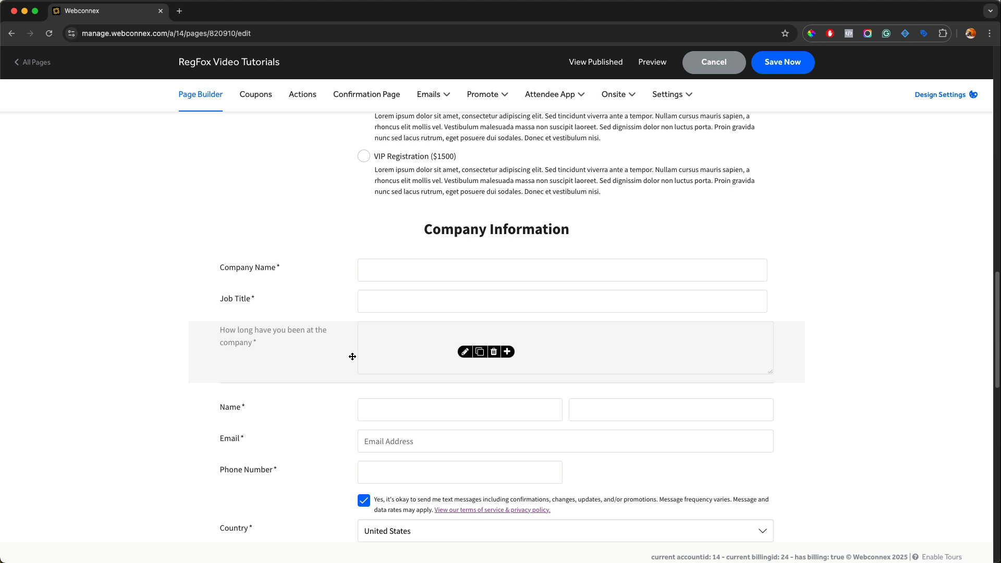
Step: Add a multiple choice field labelled "How did you hear about us" below the company tenure question, with choices Online and Friend
{"action": "left_click", "coordinate": [509, 353]}
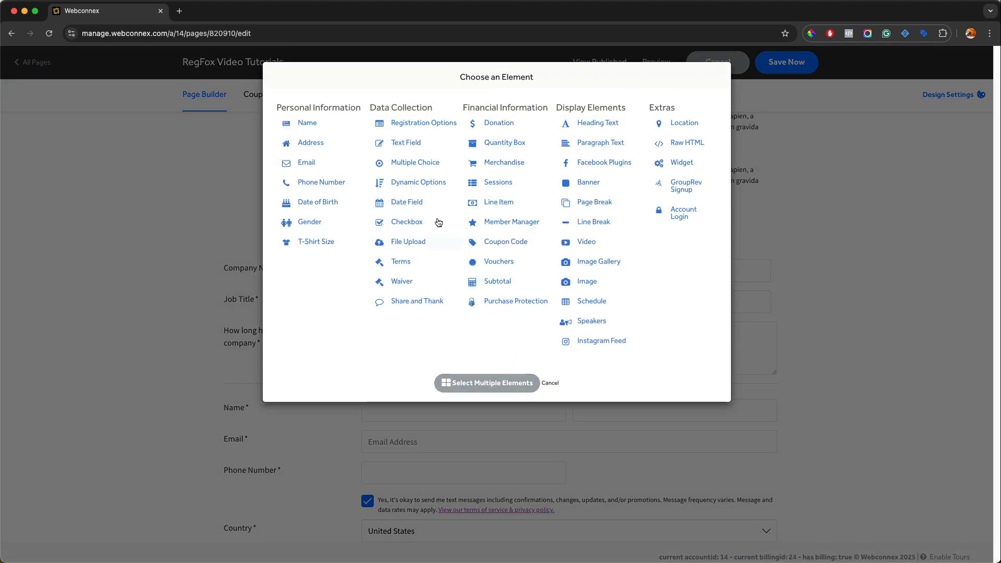
{"action": "left_click", "coordinate": [420, 162]}
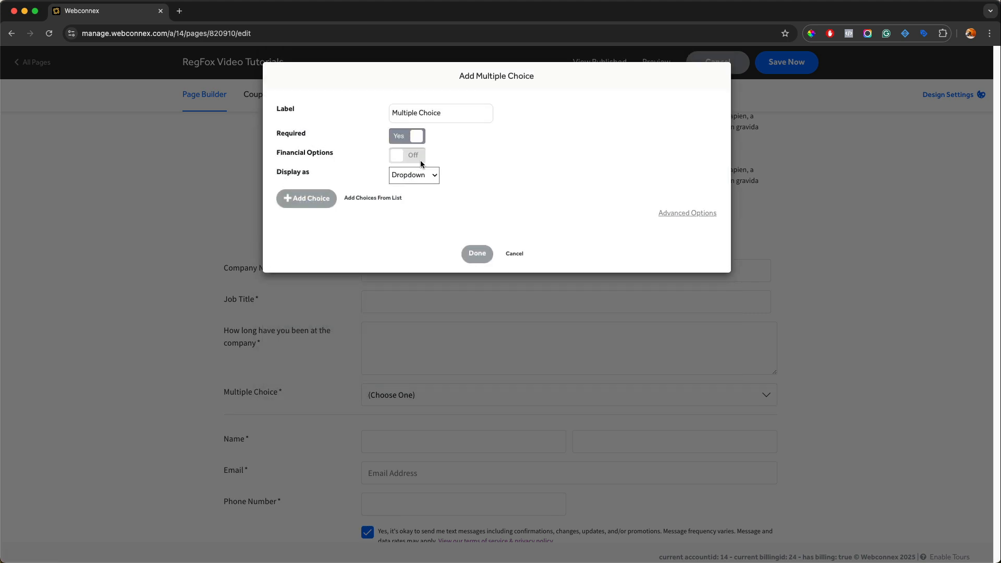
{"action": "triple_click", "coordinate": [423, 113]}
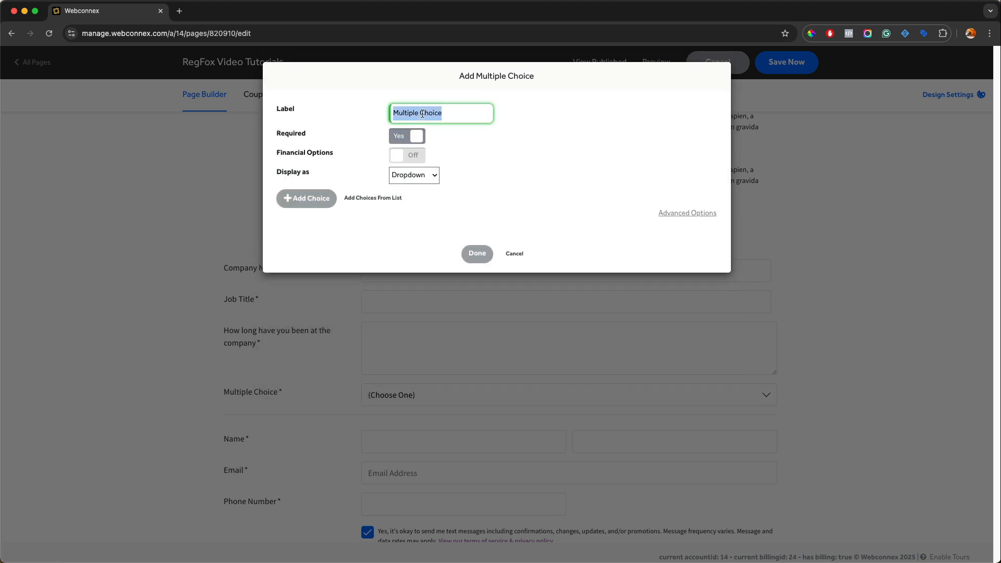
{"action": "type", "text": "How did you hear a"}
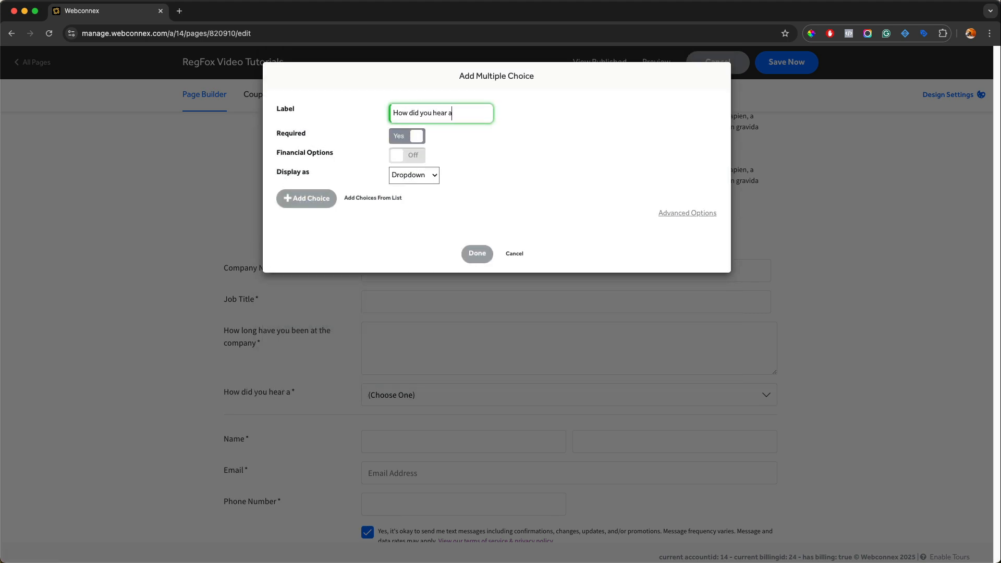
{"action": "type", "text": "bout us"}
{"action": "left_click", "coordinate": [308, 202]}
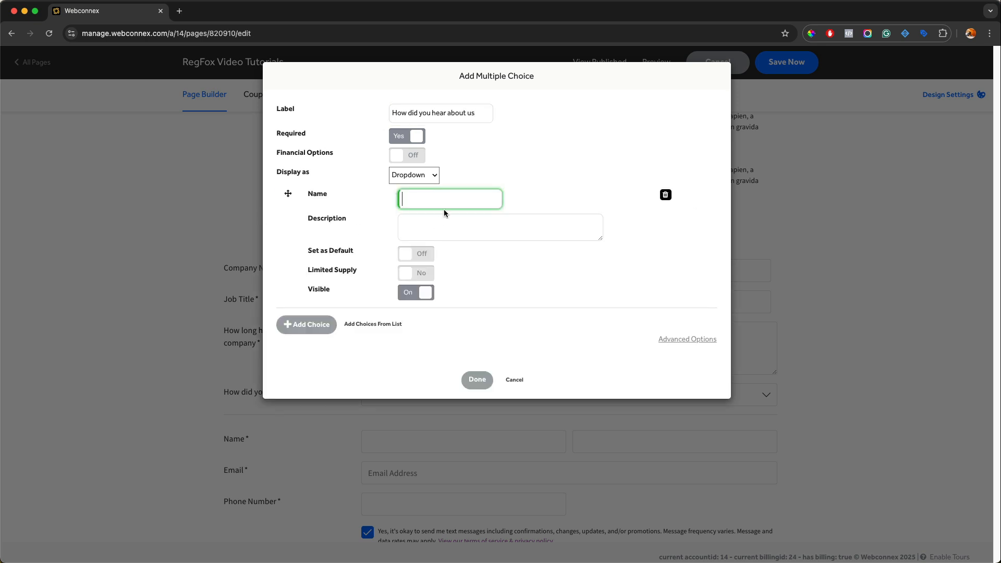
{"action": "type", "text": "Online"}
{"action": "left_click", "coordinate": [318, 330]}
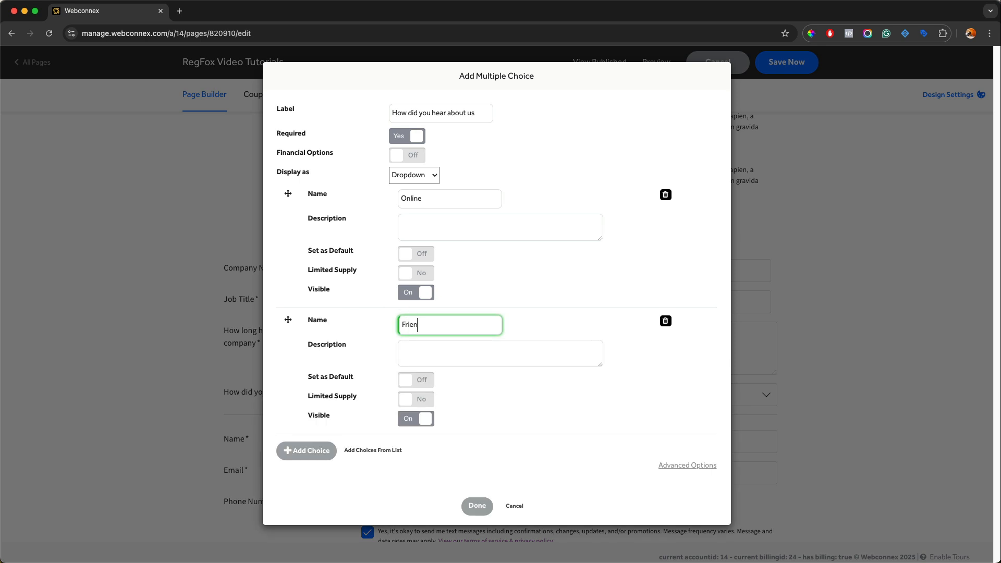
{"action": "left_click", "coordinate": [478, 506]}
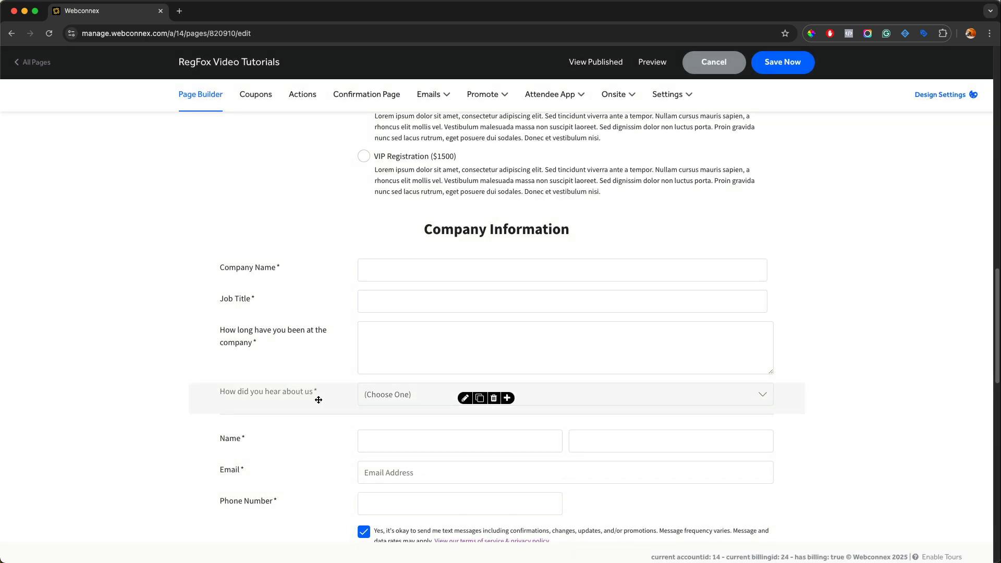
Step: Turn on Financial Options for the "How did you hear about us" field and display its choices as Radios
{"action": "left_click", "coordinate": [465, 398]}
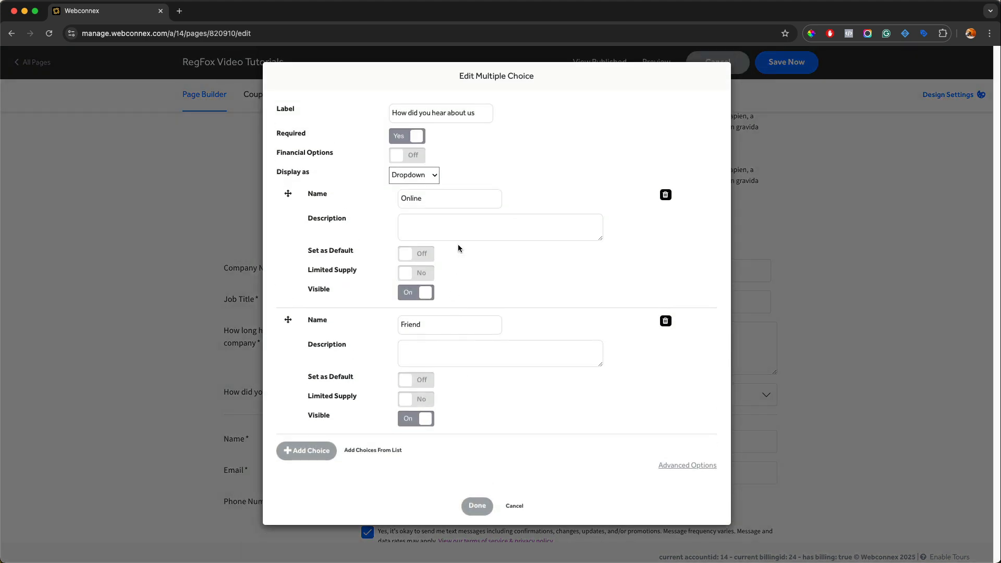
{"action": "left_click", "coordinate": [420, 156]}
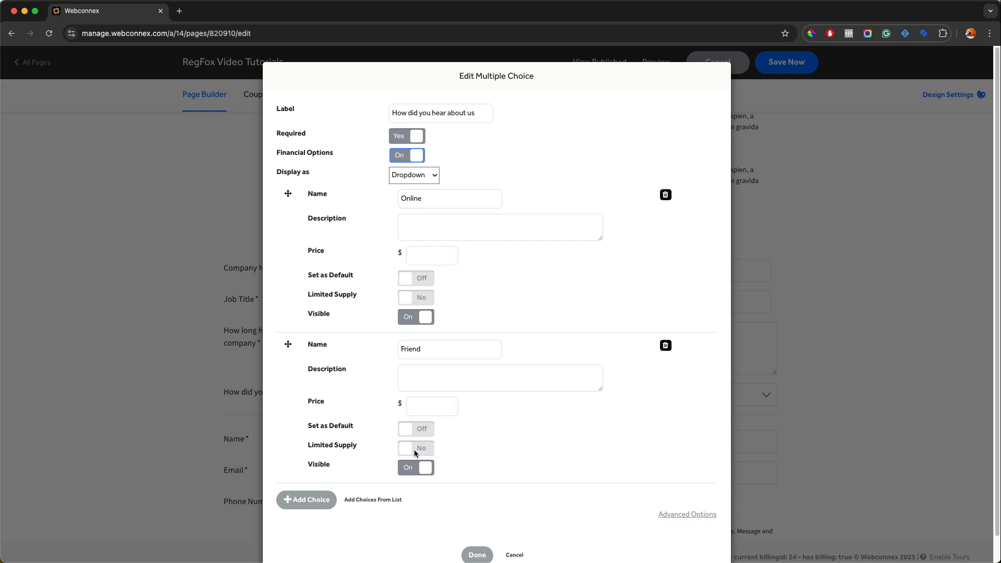
{"action": "left_click", "coordinate": [413, 178]}
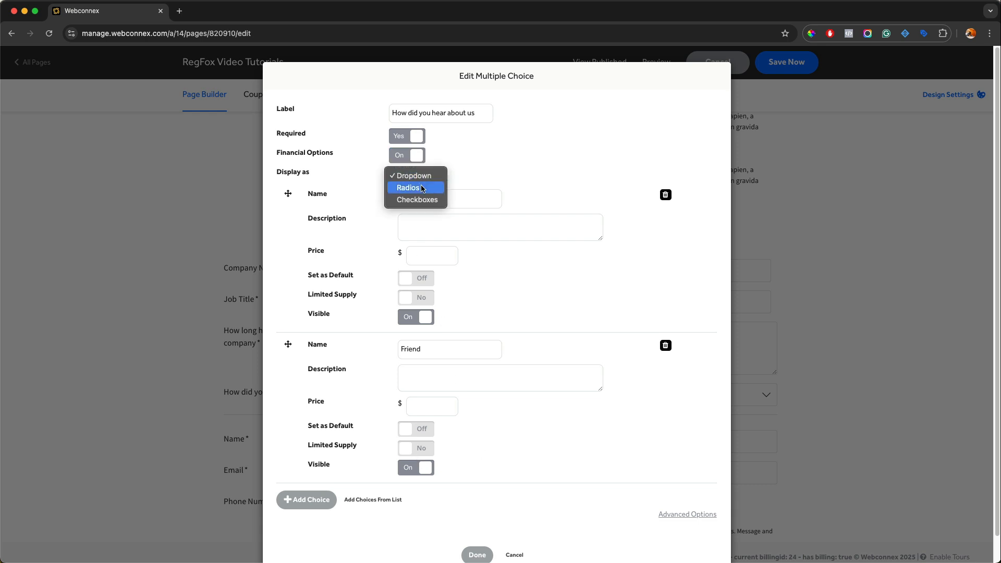
{"action": "left_click", "coordinate": [422, 187]}
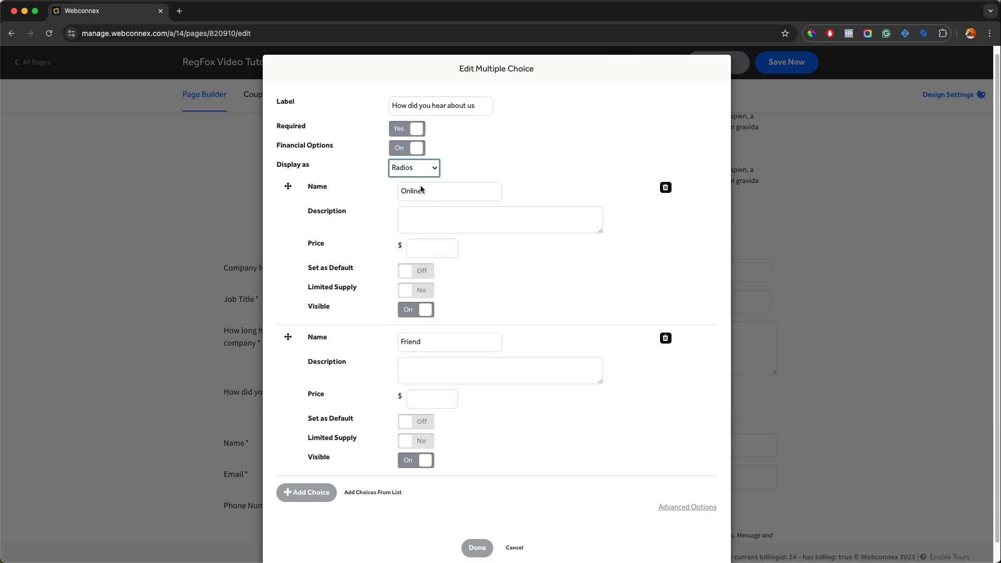
{"action": "left_click", "coordinate": [477, 529]}
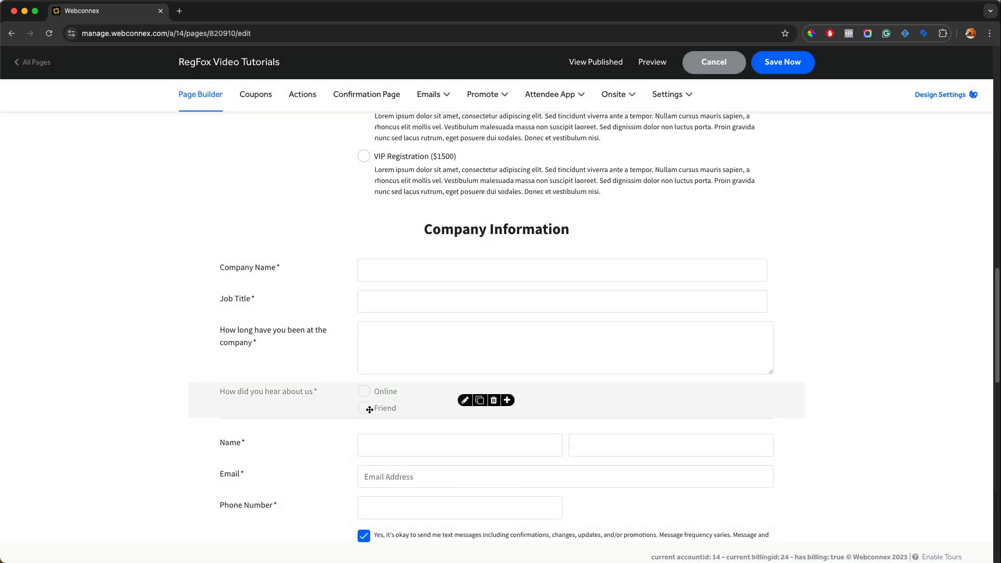
Step: Change the "How did you hear about us" field to display its choices as Checkboxes
{"action": "left_click", "coordinate": [464, 400]}
{"action": "left_click", "coordinate": [414, 184]}
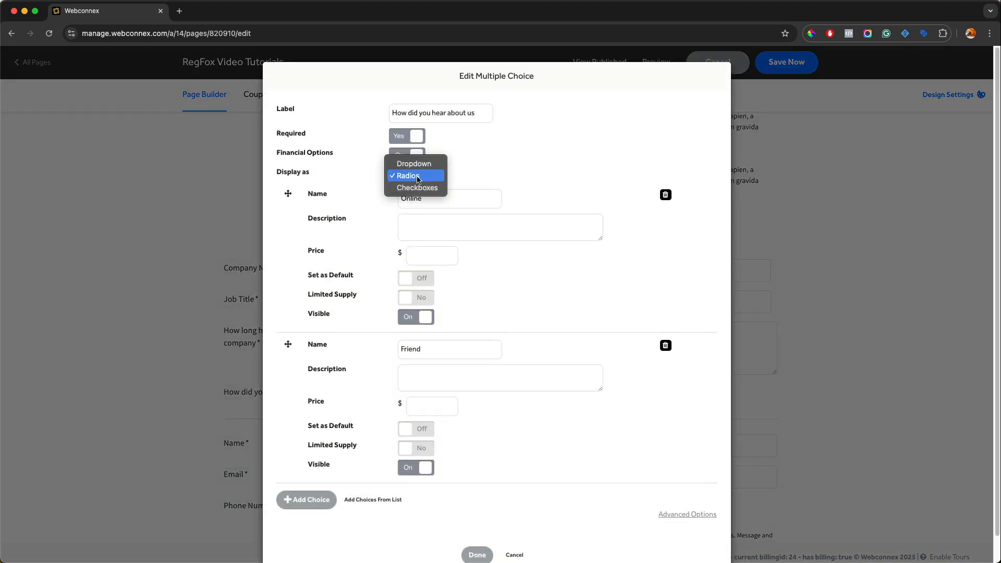
{"action": "left_click", "coordinate": [417, 188]}
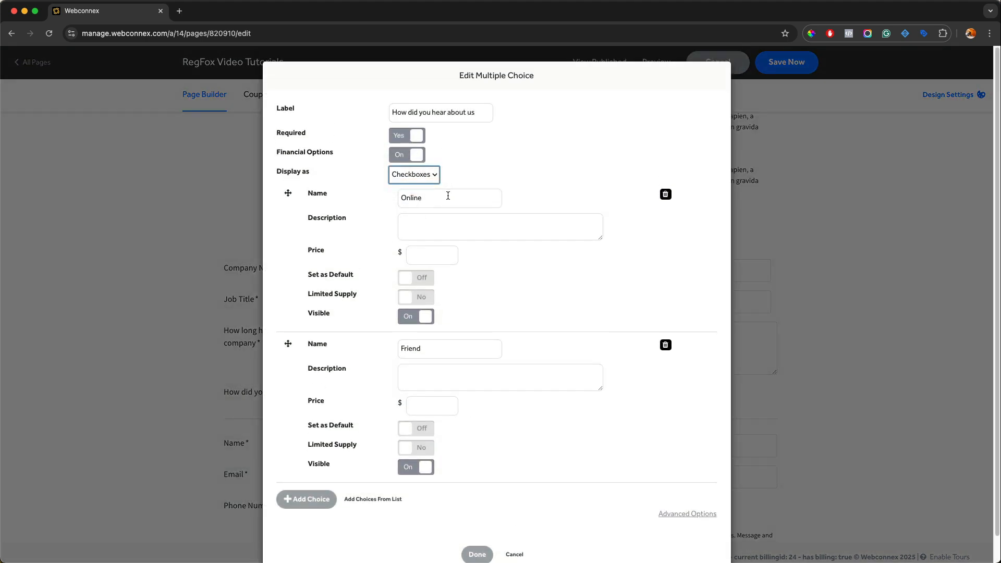
{"action": "scroll", "coordinate": [440, 339], "scroll_direction": "down", "scroll_amount": 2}
{"action": "left_click", "coordinate": [478, 527]}
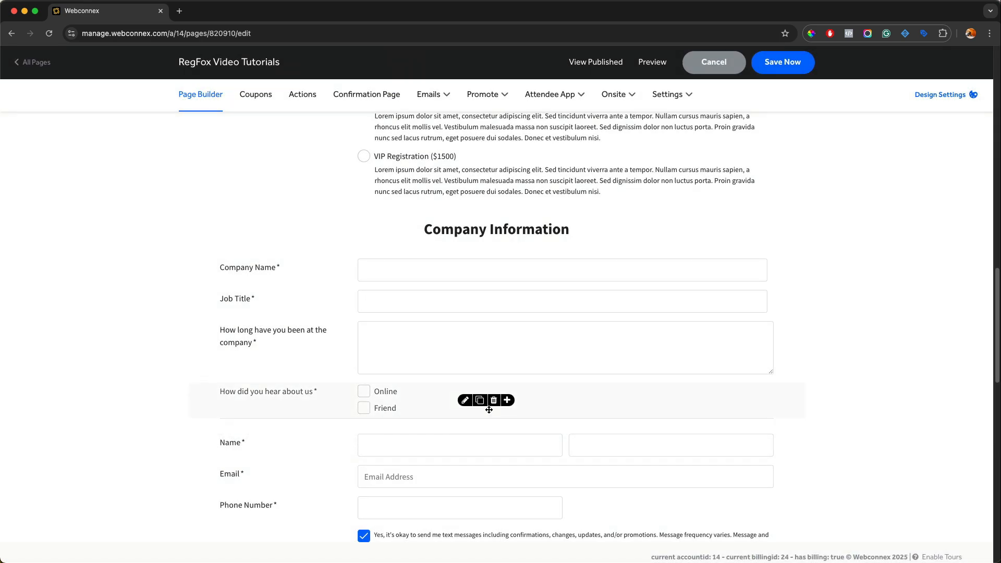
Step: Insert another multiple choice element below "How did you hear about us" and label it Meal Choices
{"action": "left_click", "coordinate": [510, 401]}
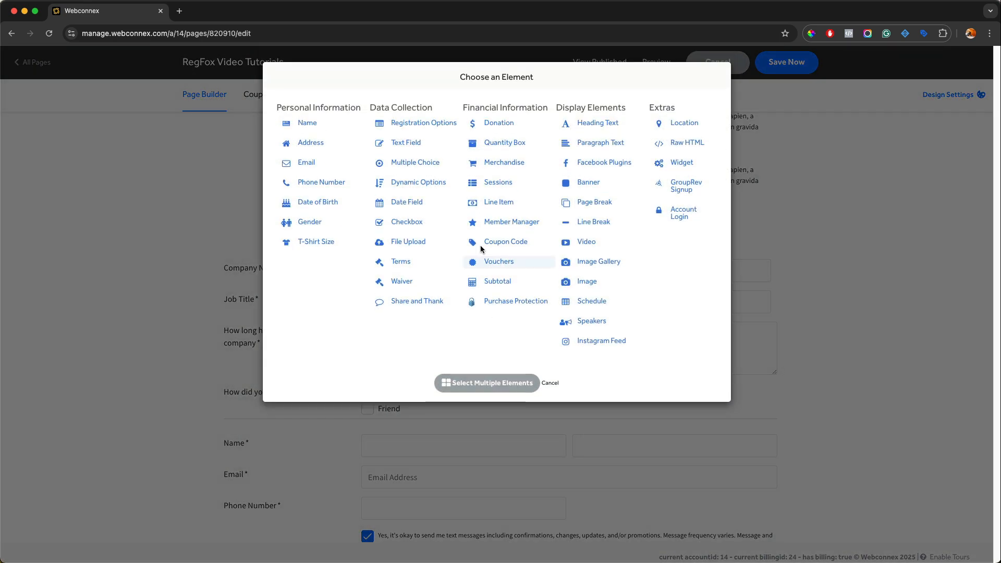
{"action": "left_click", "coordinate": [436, 164]}
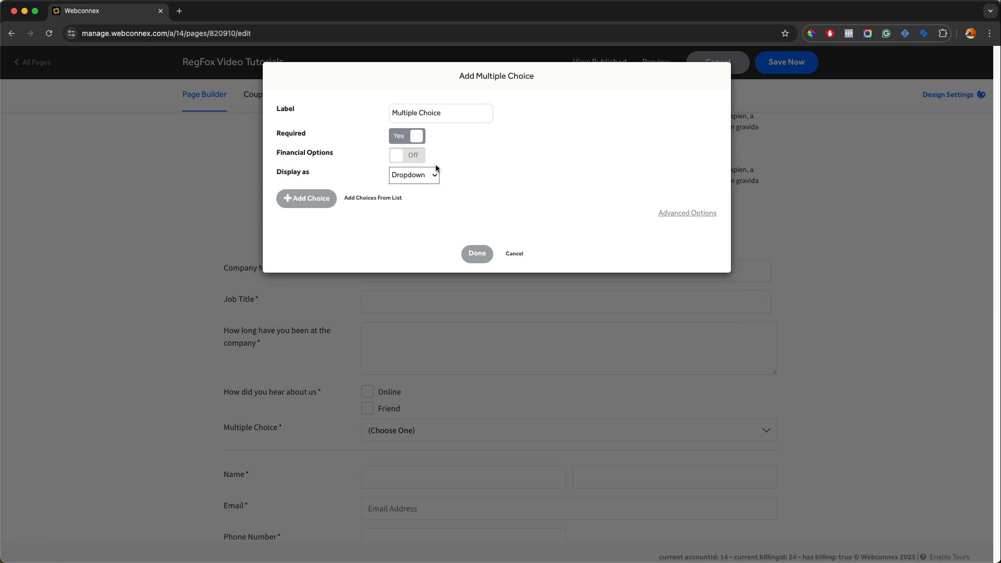
{"action": "triple_click", "coordinate": [423, 117]}
{"action": "type", "text": "Meal Choice"}
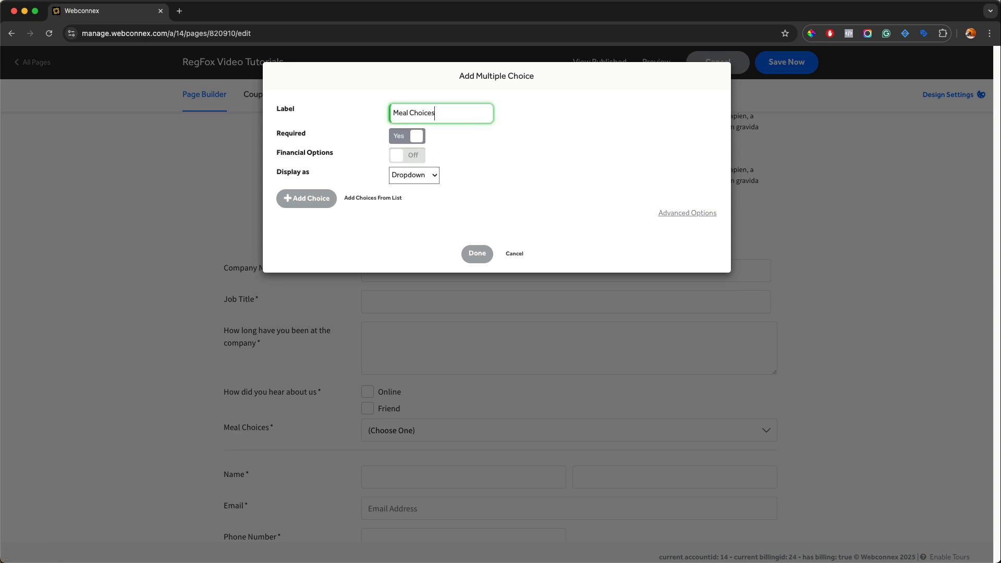
Step: Generate the Meal Choices options from a list: Chicken, Beef, Vegan, Vegetarian and No Meal
{"action": "left_click", "coordinate": [373, 202]}
{"action": "left_click", "coordinate": [406, 230]}
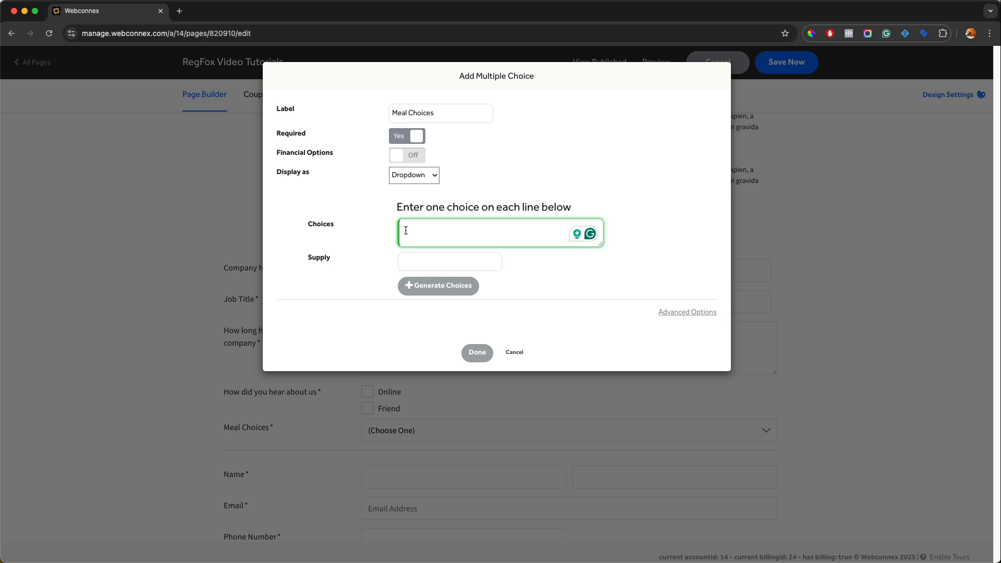
{"action": "type", "text": "Chicken"}
{"action": "key", "text": "Return"}
{"action": "type", "text": "Beef Vegan"}
{"action": "key", "text": "Return"}
{"action": "type", "text": "Vegetarian"}
{"action": "key", "text": "Return"}
{"action": "type", "text": "No Meal"}
{"action": "scroll", "coordinate": [405, 228], "scroll_direction": "up", "scroll_amount": 3}
{"action": "left_click", "coordinate": [432, 286]}
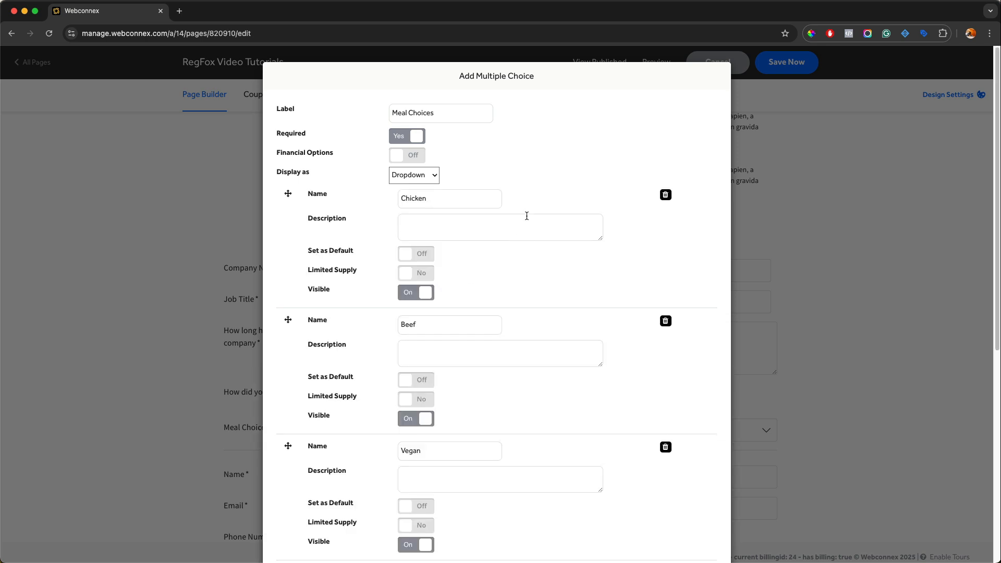
Step: Review the generated meal options, display them as Radios and finish adding the field
{"action": "scroll", "coordinate": [526, 216], "scroll_direction": "down", "scroll_amount": 6}
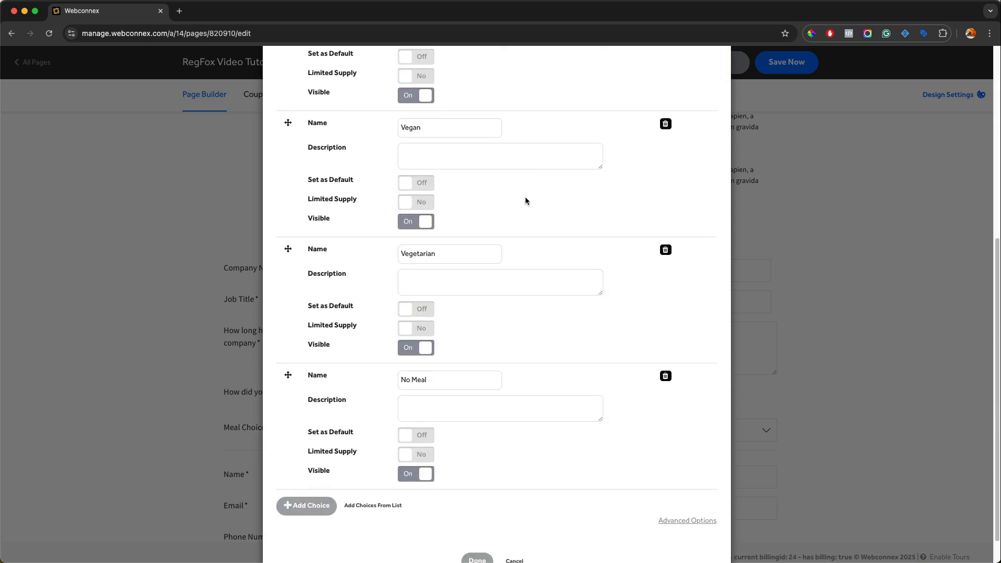
{"action": "scroll", "coordinate": [526, 200], "scroll_direction": "up", "scroll_amount": 6}
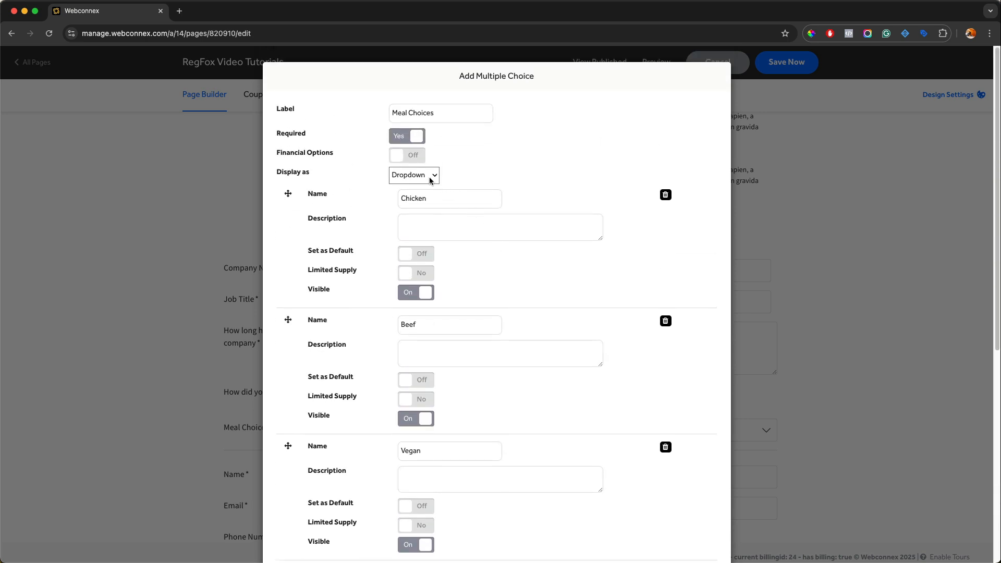
{"action": "left_click", "coordinate": [431, 177]}
{"action": "left_click", "coordinate": [417, 187]}
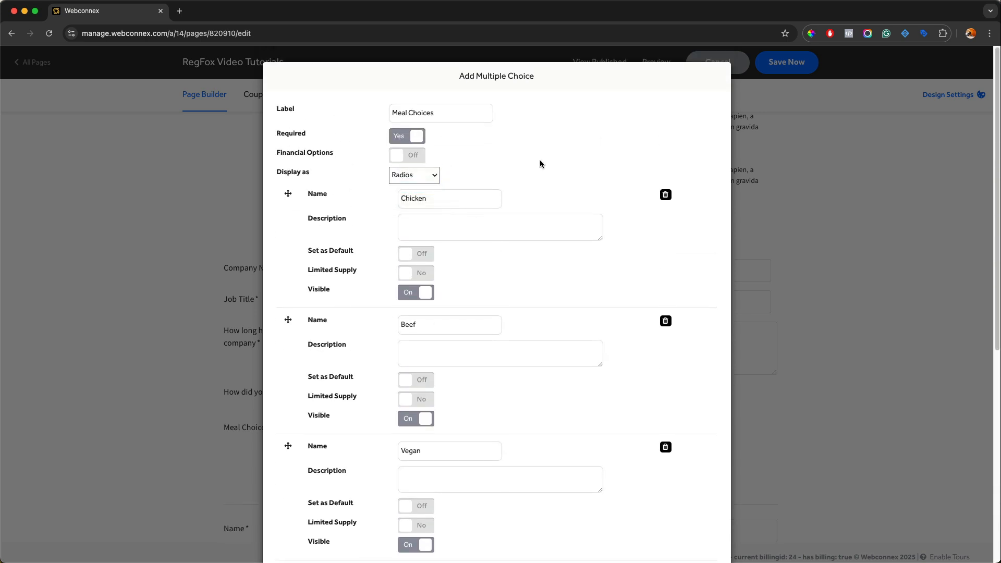
{"action": "scroll", "coordinate": [540, 163], "scroll_direction": "down", "scroll_amount": 6}
{"action": "left_click", "coordinate": [472, 528]}
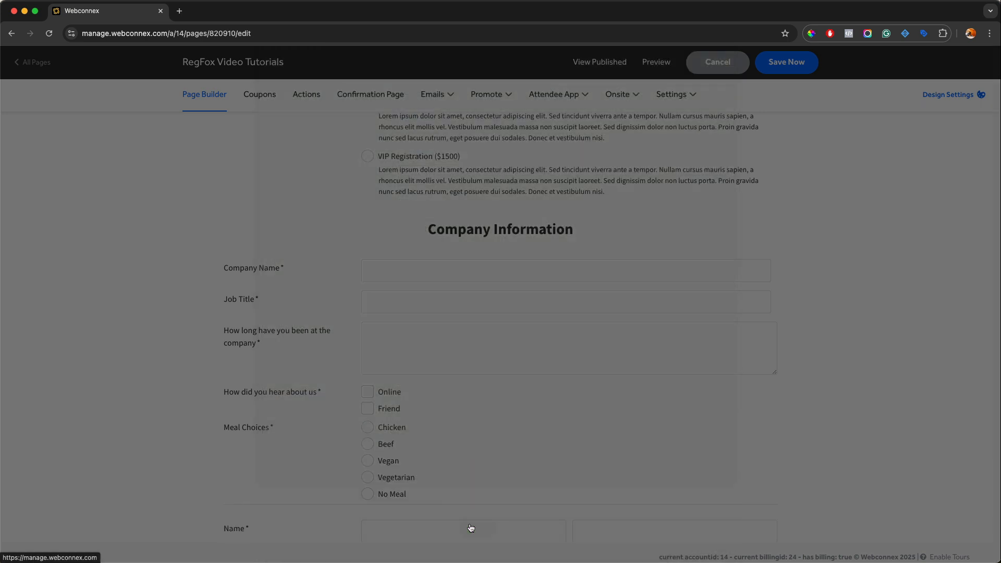
Step: Try Financial Options on the Meal Choices field to review the price settings per choice, and switch the option back off
{"action": "scroll", "coordinate": [546, 460], "scroll_direction": "down", "scroll_amount": 1}
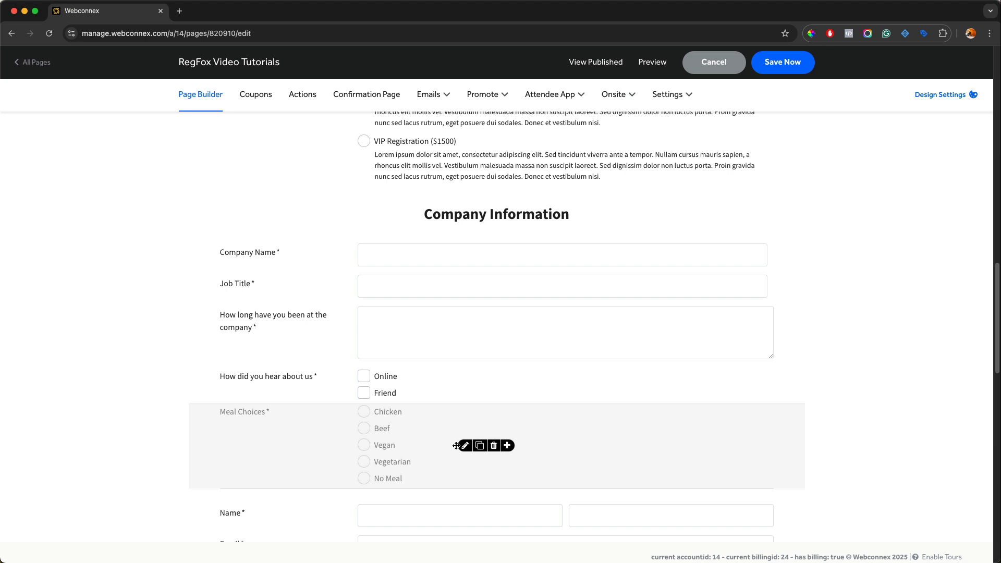
{"action": "left_click", "coordinate": [464, 445]}
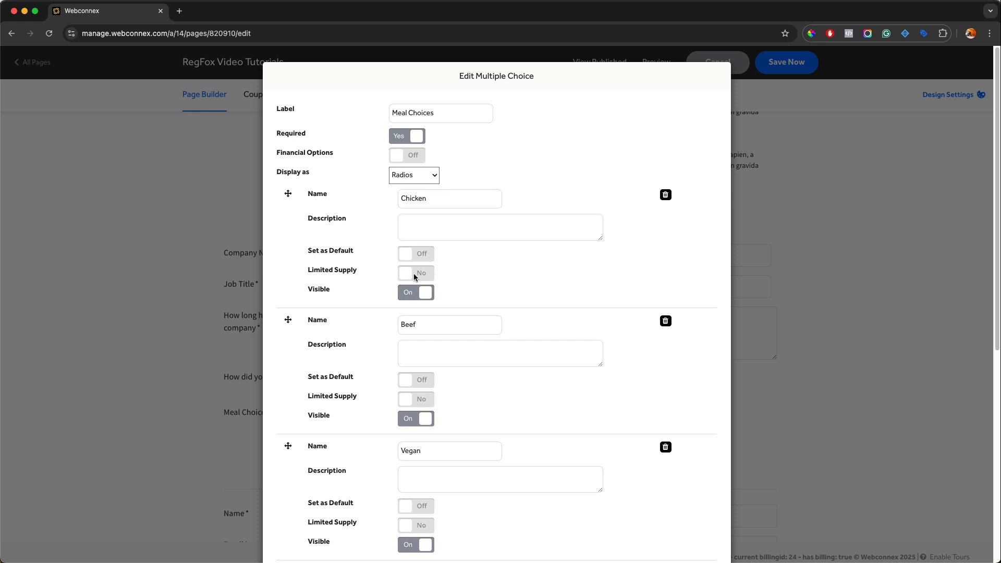
{"action": "left_click", "coordinate": [401, 152]}
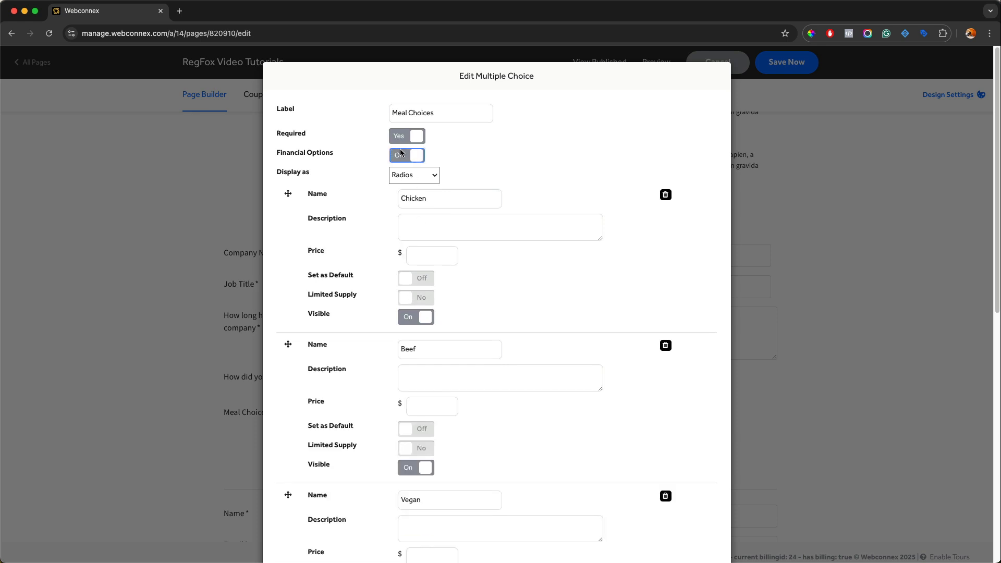
{"action": "scroll", "coordinate": [465, 240], "scroll_direction": "down", "scroll_amount": 1}
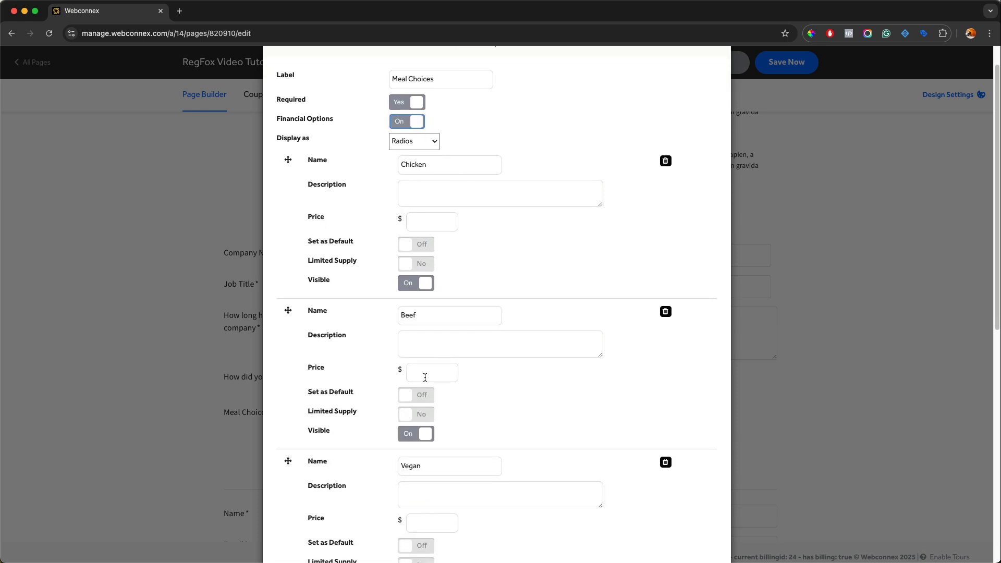
{"action": "scroll", "coordinate": [450, 381], "scroll_direction": "down", "scroll_amount": 10}
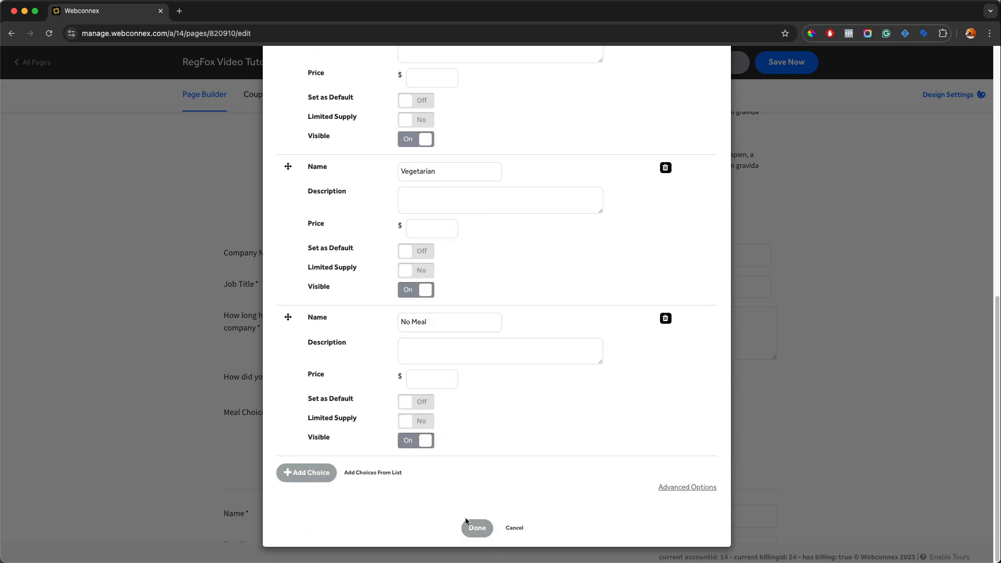
{"action": "scroll", "coordinate": [478, 480], "scroll_direction": "up", "scroll_amount": 10}
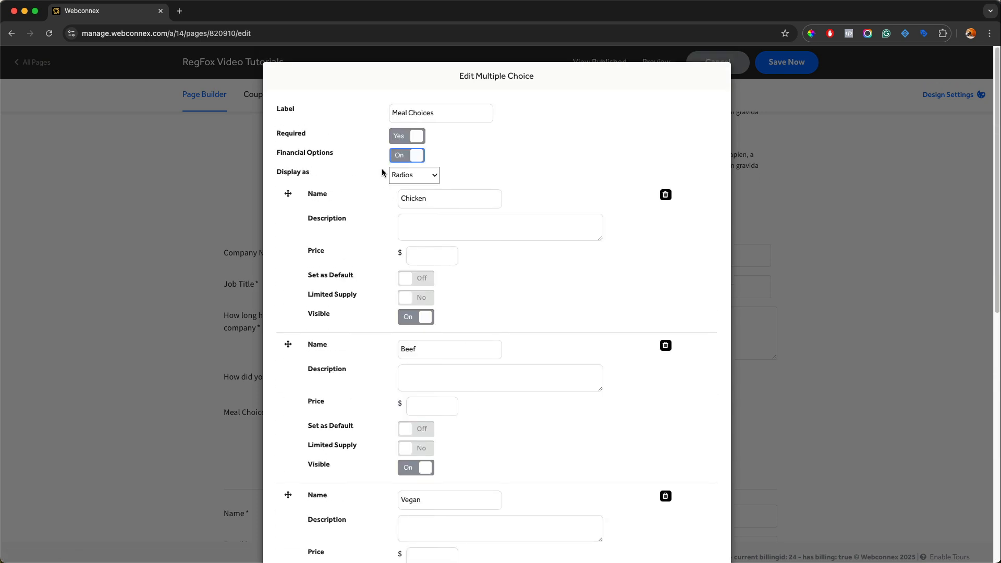
{"action": "scroll", "coordinate": [412, 167], "scroll_direction": "down", "scroll_amount": 10}
{"action": "left_click", "coordinate": [474, 528]}
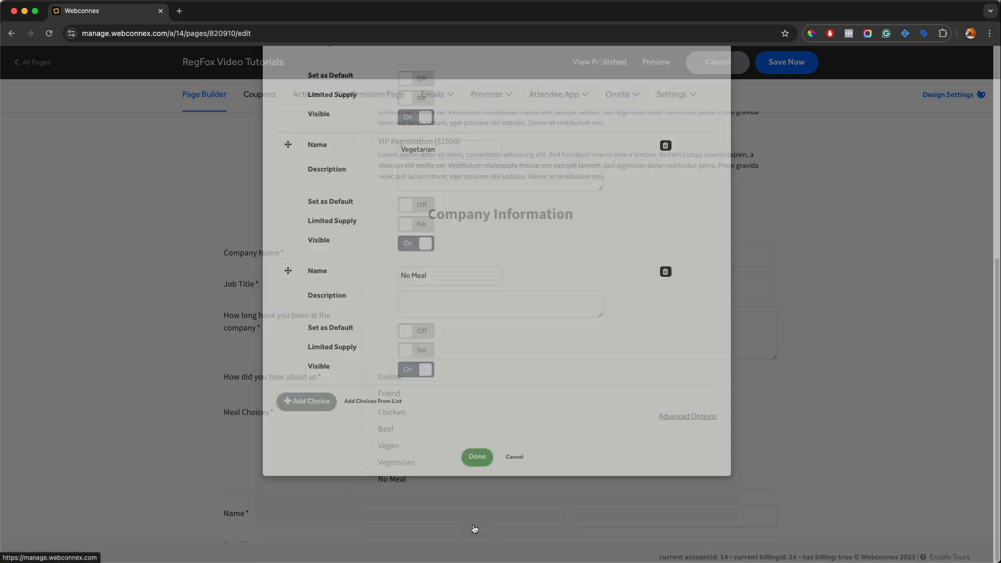
Step: Review the elements available to insert below Meal Choices without adding any, and save the page
{"action": "scroll", "coordinate": [493, 407], "scroll_direction": "down", "scroll_amount": 3}
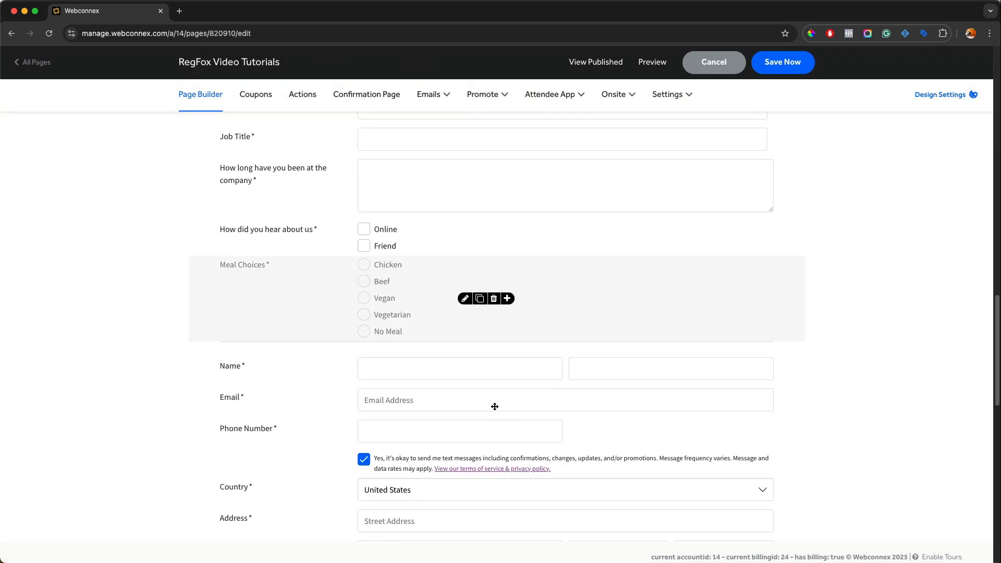
{"action": "left_click", "coordinate": [509, 299]}
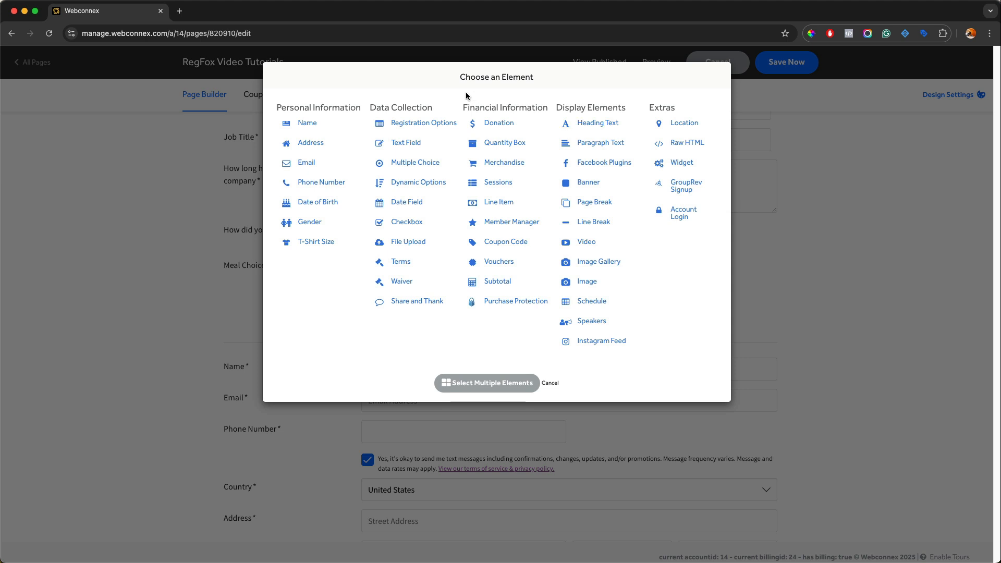
{"action": "left_click", "coordinate": [555, 384]}
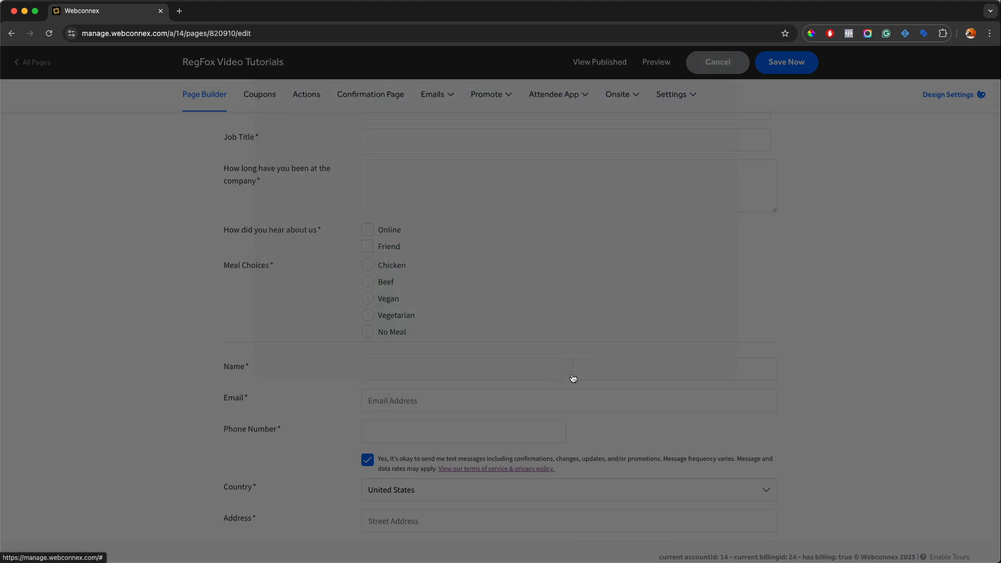
{"action": "left_click", "coordinate": [777, 73]}
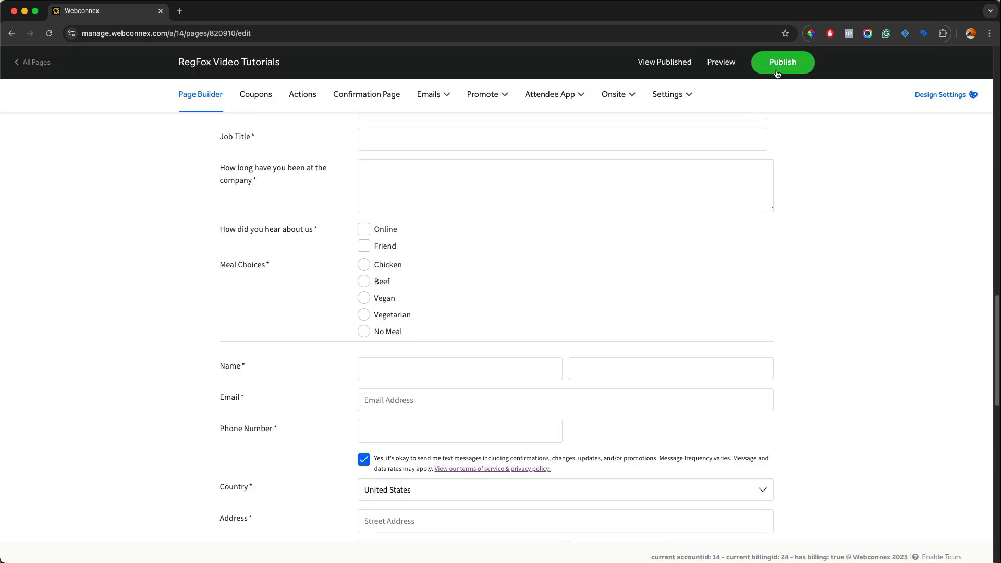
Step: Open the page preview and review it from the header through Registration Options to the Company Information fields and Meal Choices
{"action": "left_click", "coordinate": [723, 63]}
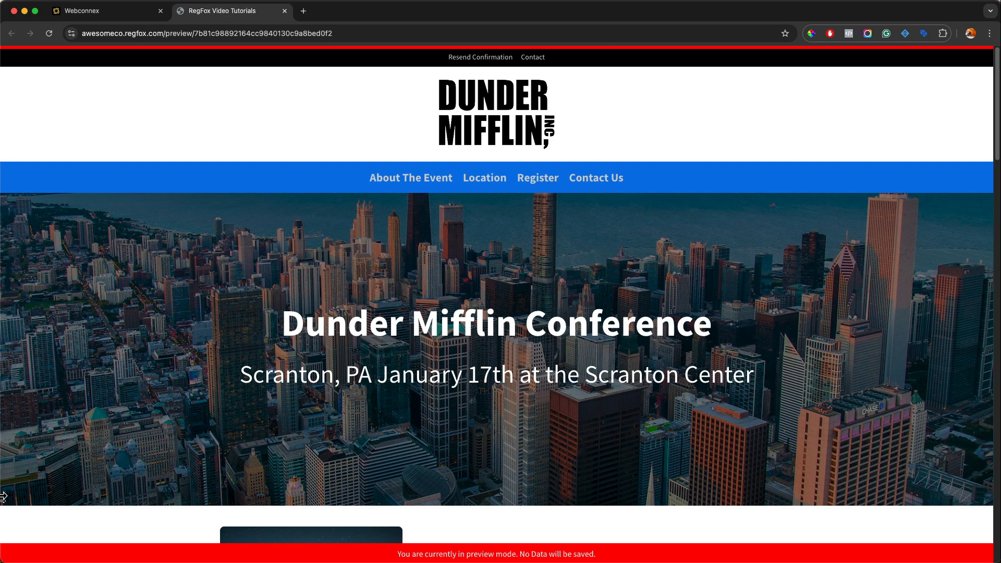
{"action": "scroll", "coordinate": [667, 364], "scroll_direction": "down", "scroll_amount": 8}
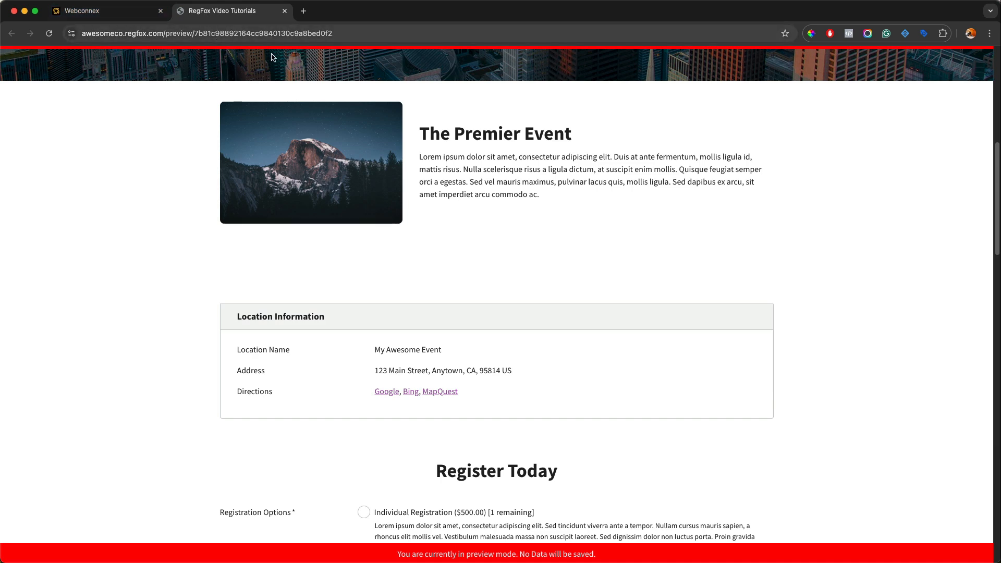
{"action": "scroll", "coordinate": [685, 286], "scroll_direction": "down", "scroll_amount": 1}
{"action": "scroll", "coordinate": [686, 286], "scroll_direction": "down", "scroll_amount": 4}
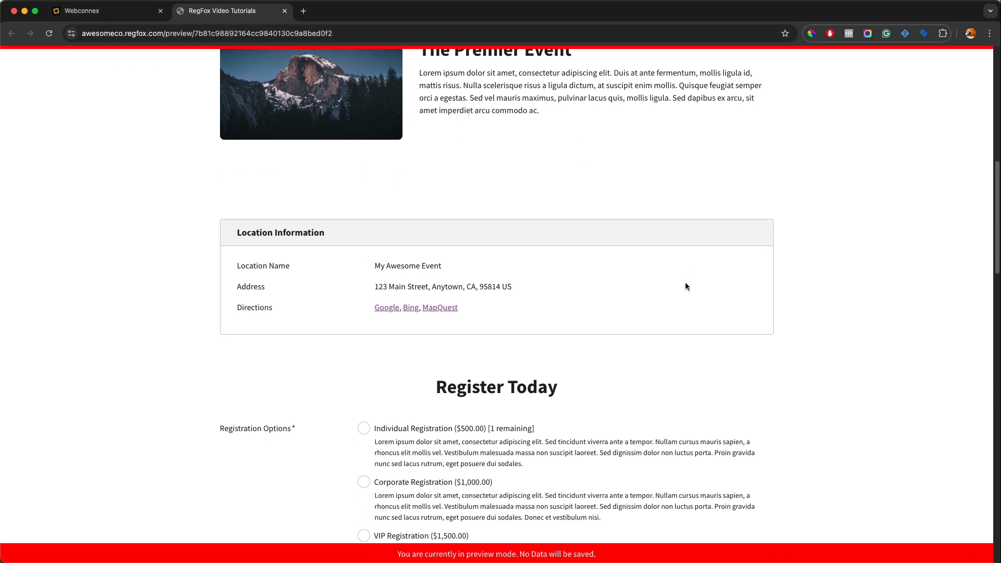
{"action": "scroll", "coordinate": [686, 283], "scroll_direction": "down", "scroll_amount": 1}
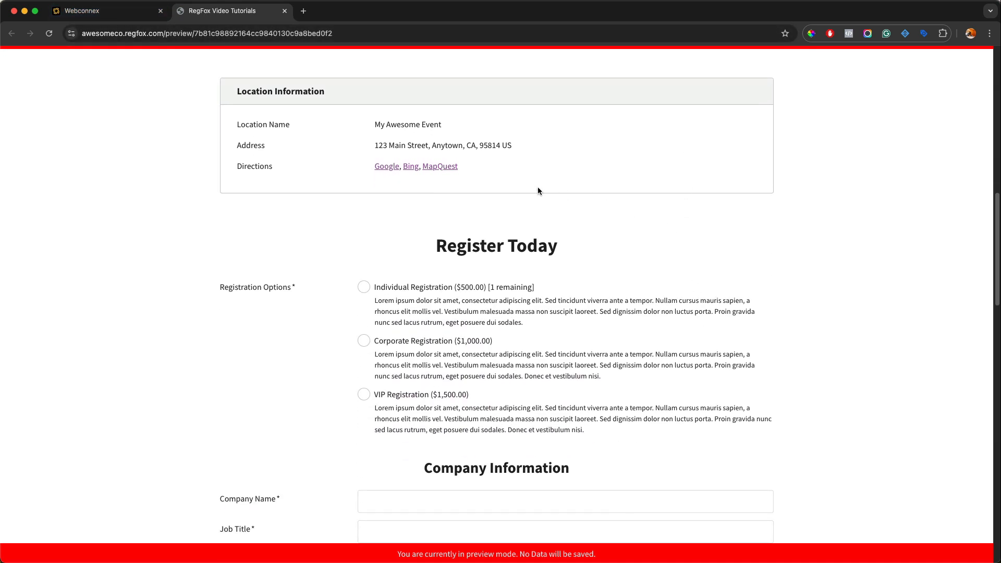
{"action": "scroll", "coordinate": [358, 369], "scroll_direction": "down", "scroll_amount": 5}
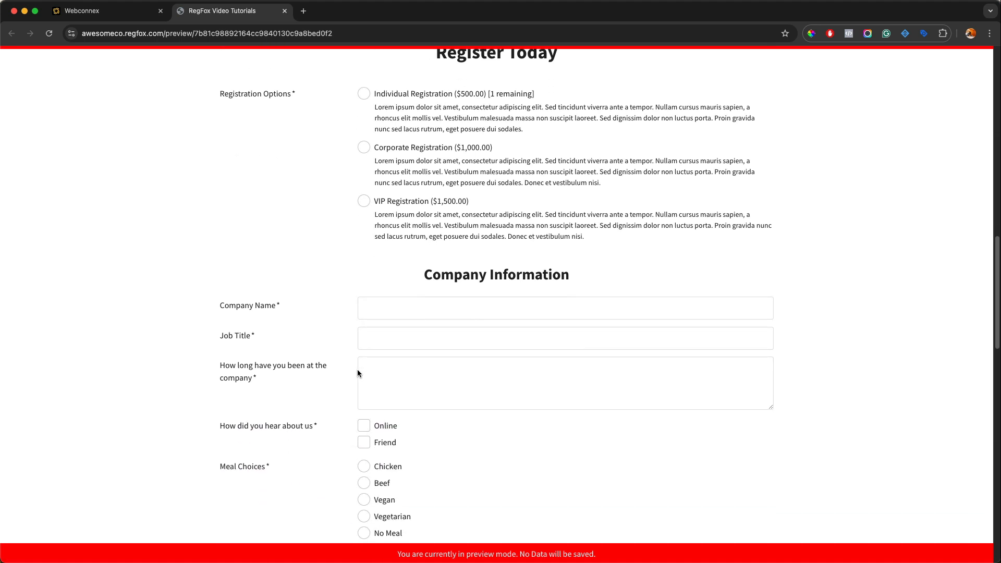
{"action": "scroll", "coordinate": [392, 394], "scroll_direction": "down", "scroll_amount": 2}
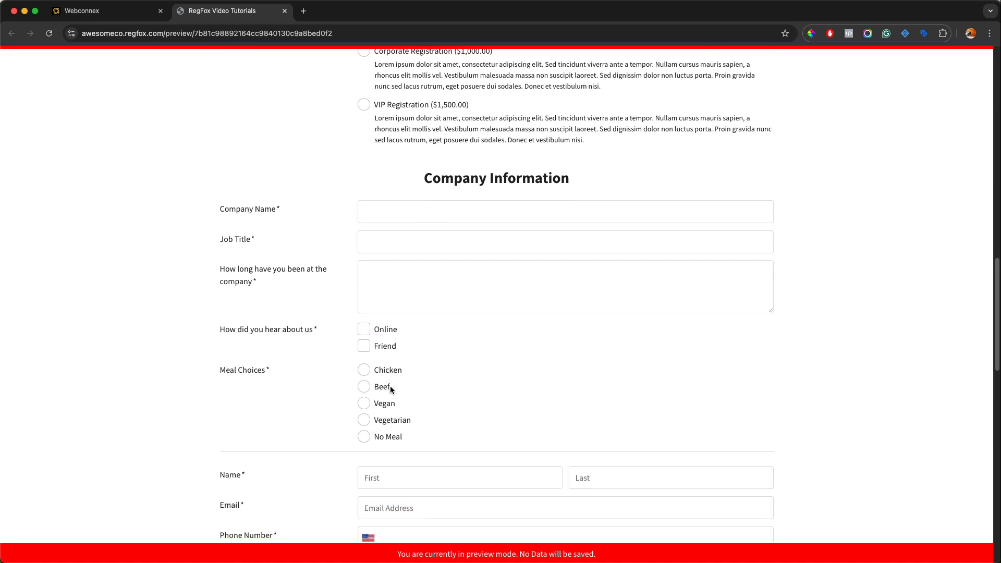
{"action": "scroll", "coordinate": [392, 386], "scroll_direction": "down", "scroll_amount": 2}
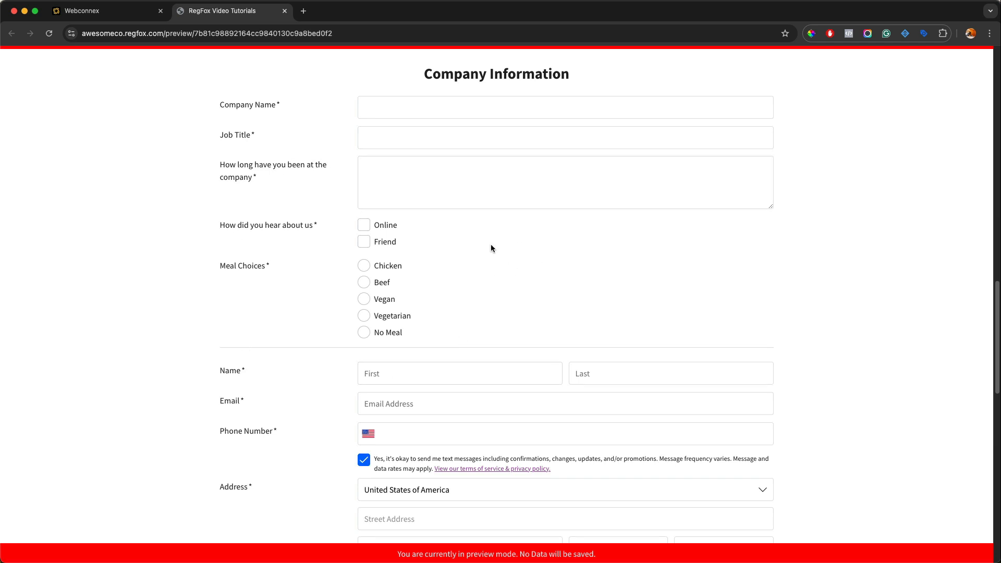
Step: Test the Company Information fields in the preview, leaving the text fields empty and choosing the Vegetarian meal and Friend as referral source
{"action": "left_click", "coordinate": [454, 114]}
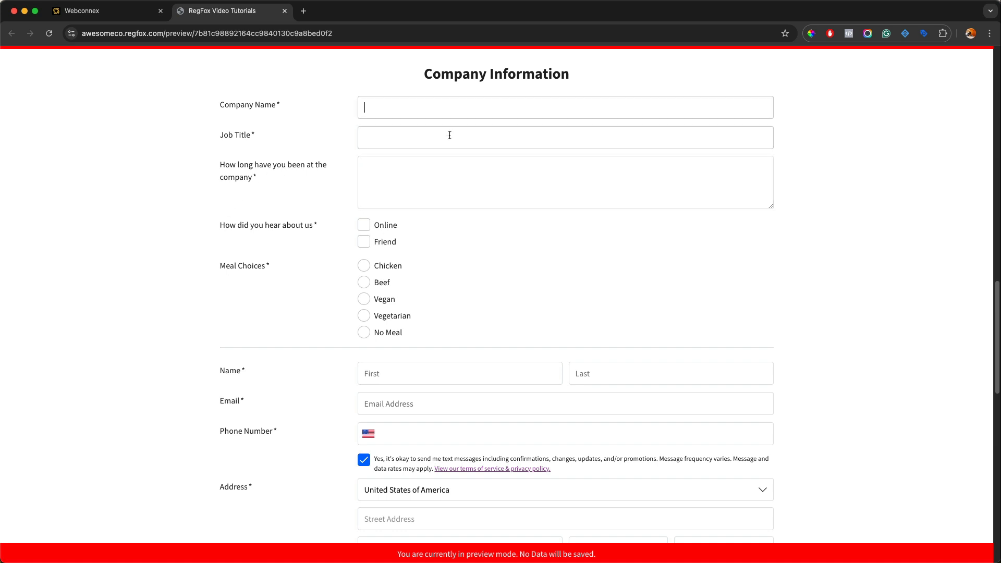
{"action": "left_click", "coordinate": [450, 135]}
{"action": "left_click", "coordinate": [443, 172]}
{"action": "left_click", "coordinate": [404, 266]}
{"action": "left_click", "coordinate": [365, 315]}
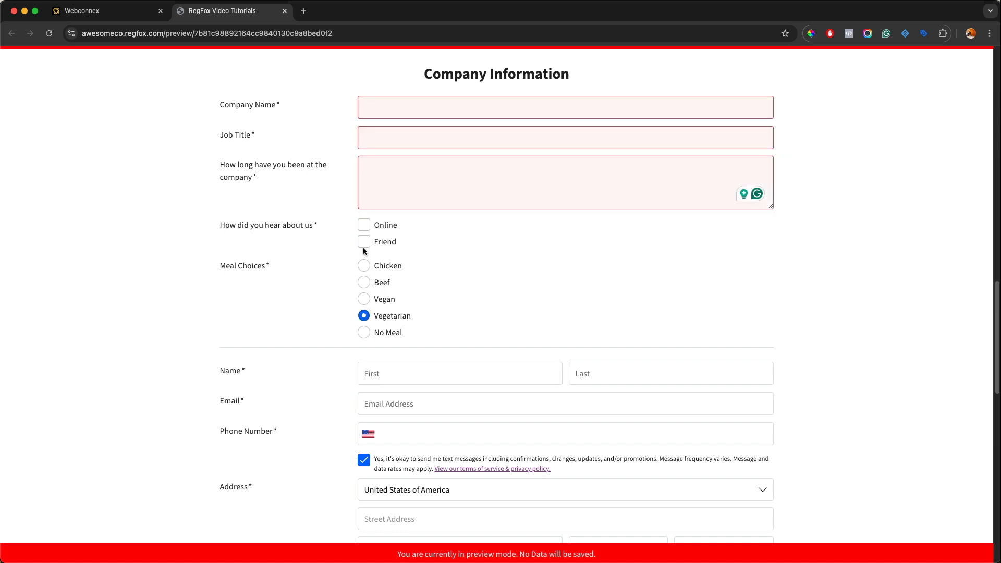
{"action": "left_click", "coordinate": [364, 241]}
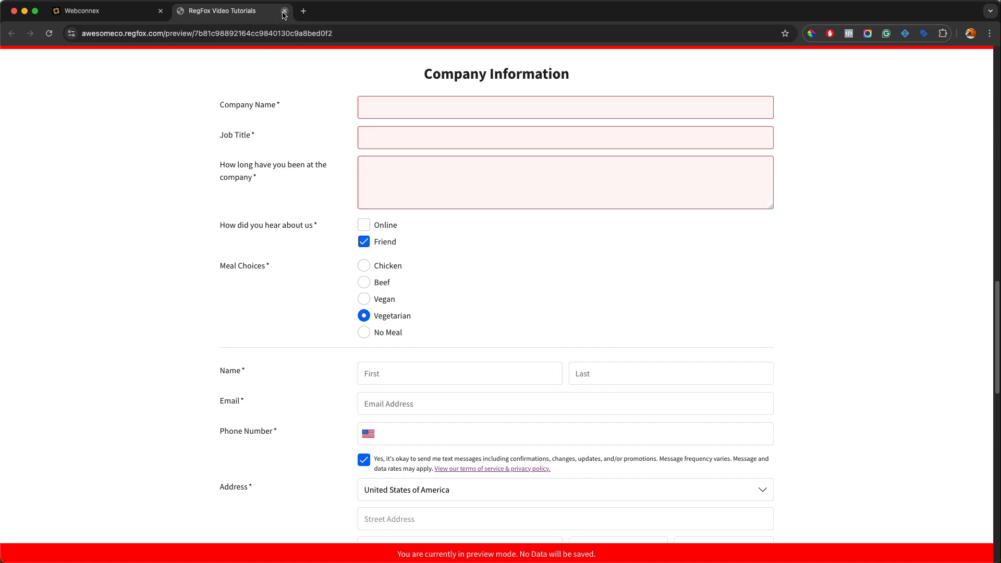
Step: Close the preview and return to the header area at the start of the page in the page builder
{"action": "left_click", "coordinate": [285, 10]}
{"action": "scroll", "coordinate": [424, 158], "scroll_direction": "up", "scroll_amount": 5}
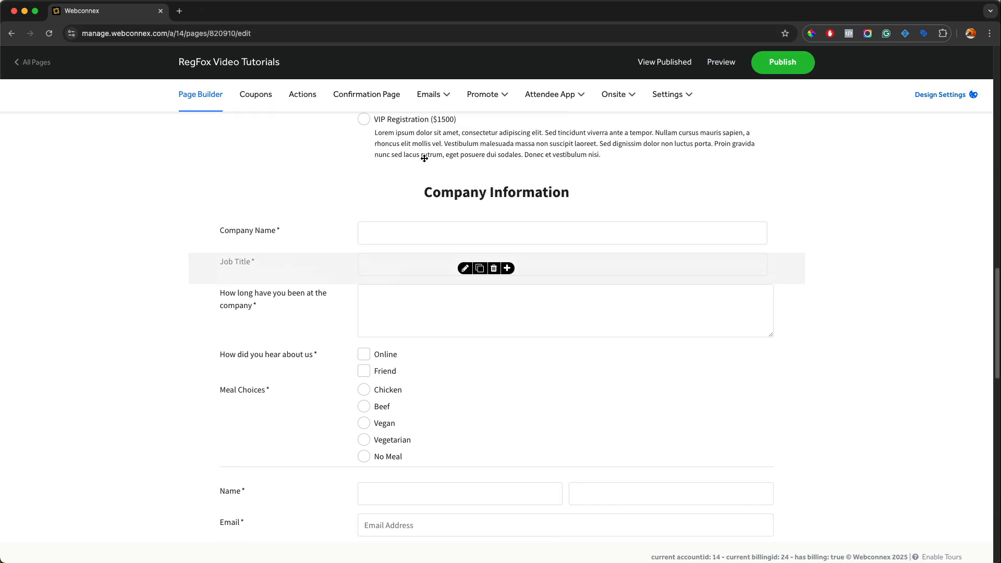
{"action": "scroll", "coordinate": [425, 158], "scroll_direction": "up", "scroll_amount": 10}
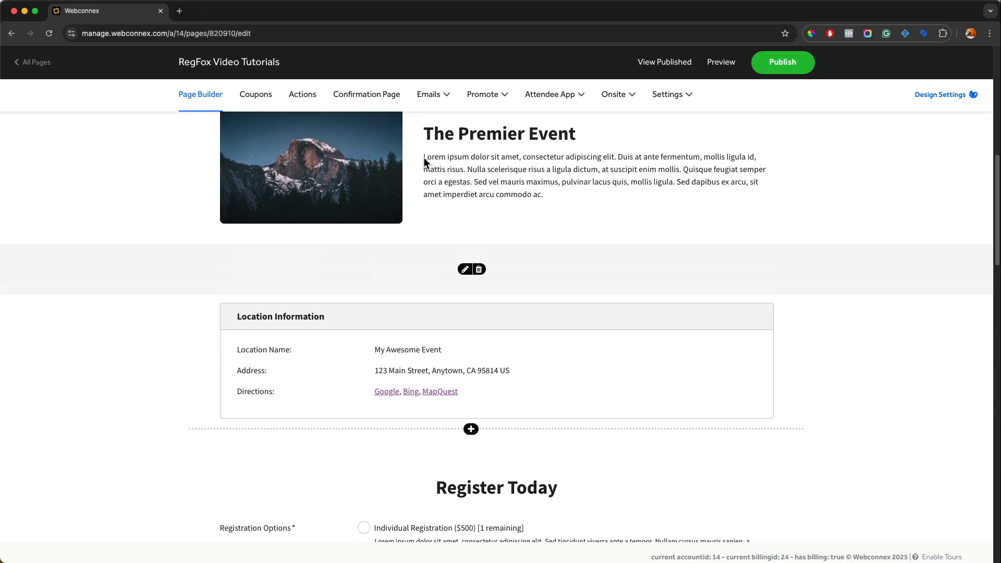
{"action": "scroll", "coordinate": [425, 161], "scroll_direction": "up", "scroll_amount": 10}
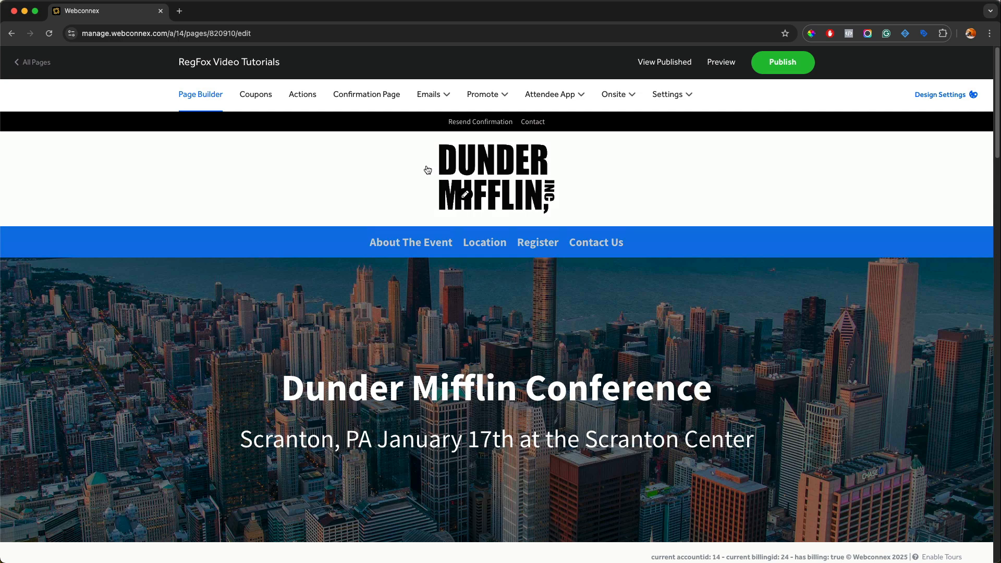